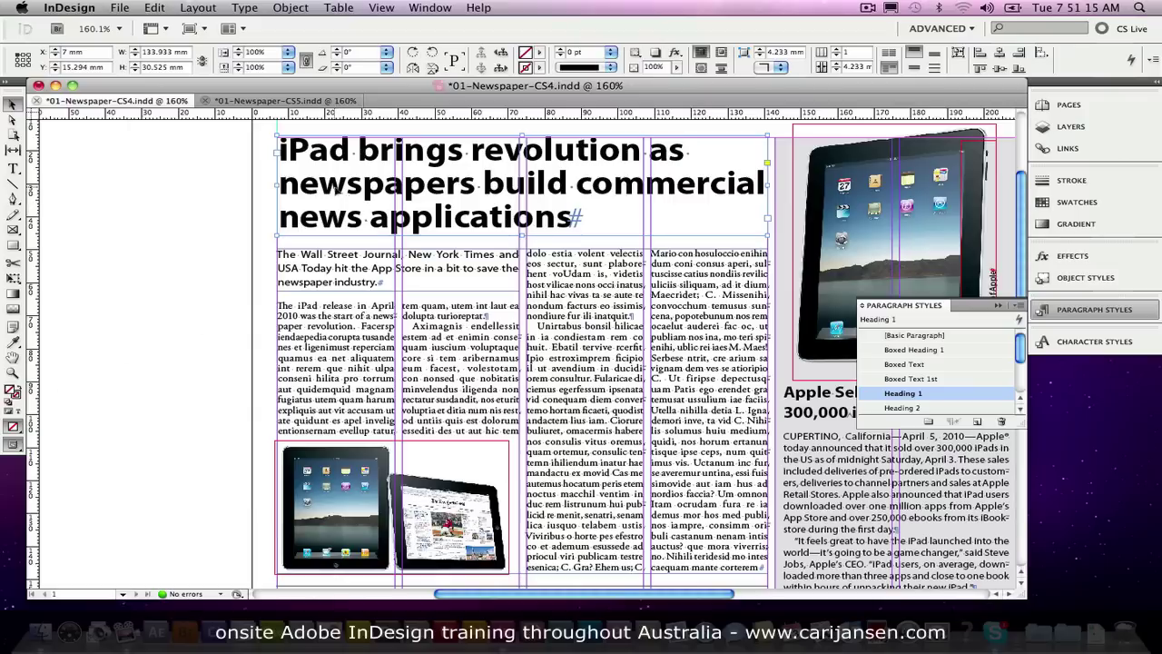
# Move the headline frame aside, then put it back at the top of the CS4 page
pyautogui.moveTo(338, 188)
pyautogui.mouseDown()
pyautogui.moveTo(289, 190)
pyautogui.moveTo(345, 195)
pyautogui.moveTo(357, 179)
pyautogui.mouseUp()
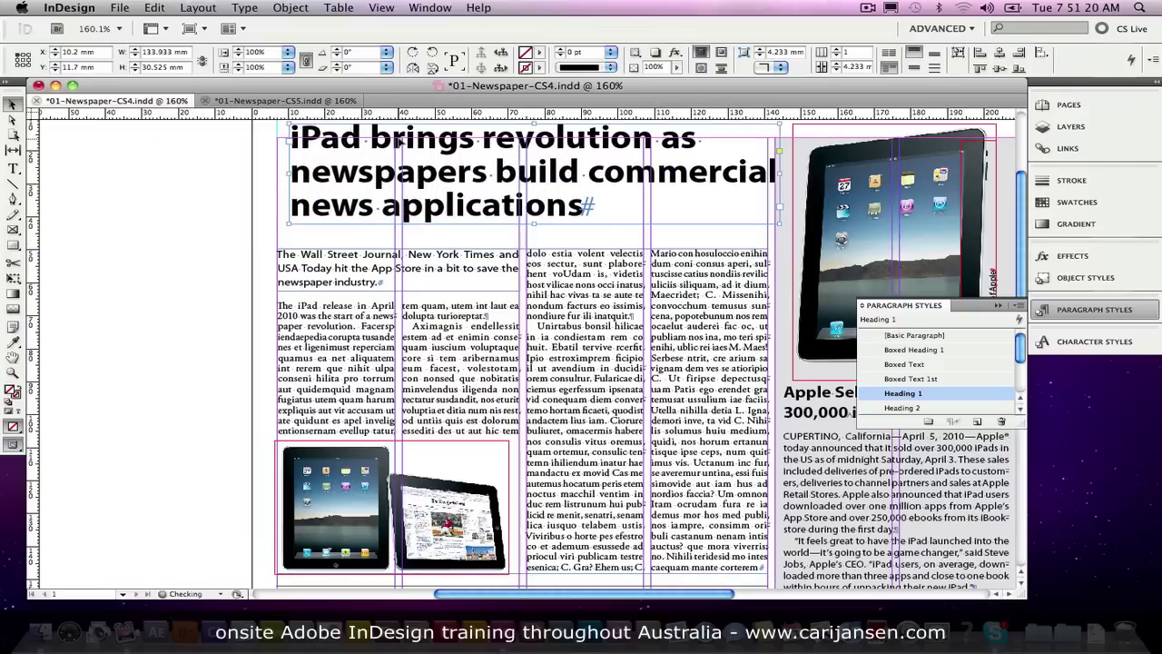
pyautogui.click(319, 274)
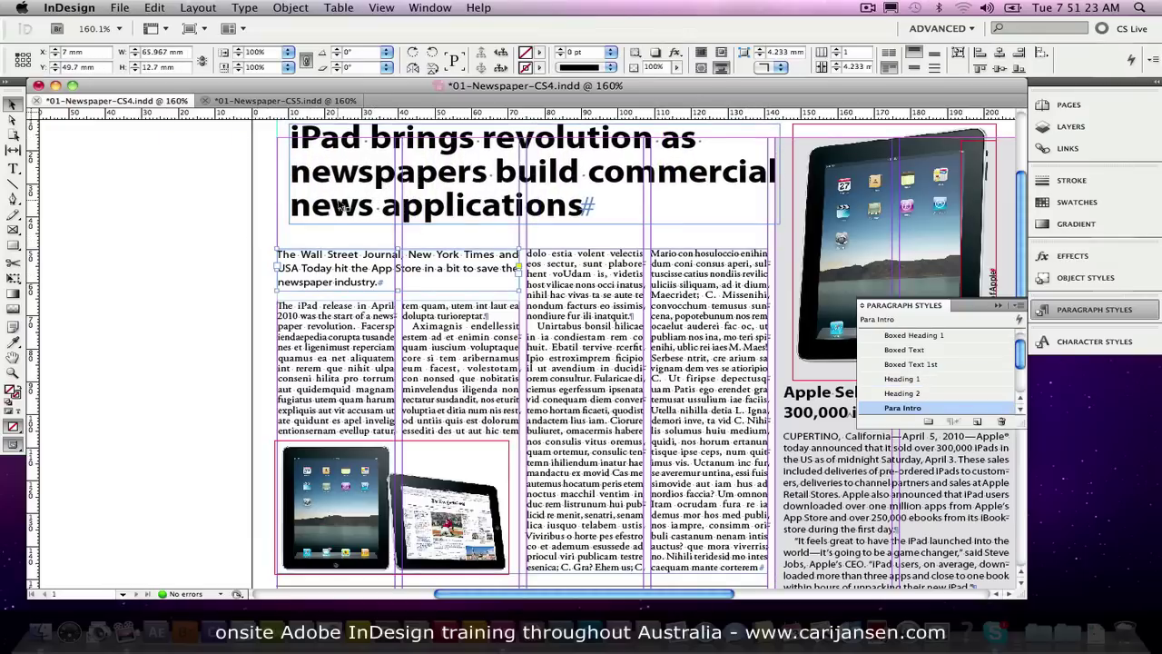
pyautogui.moveTo(343, 203); pyautogui.dragTo(332, 216)
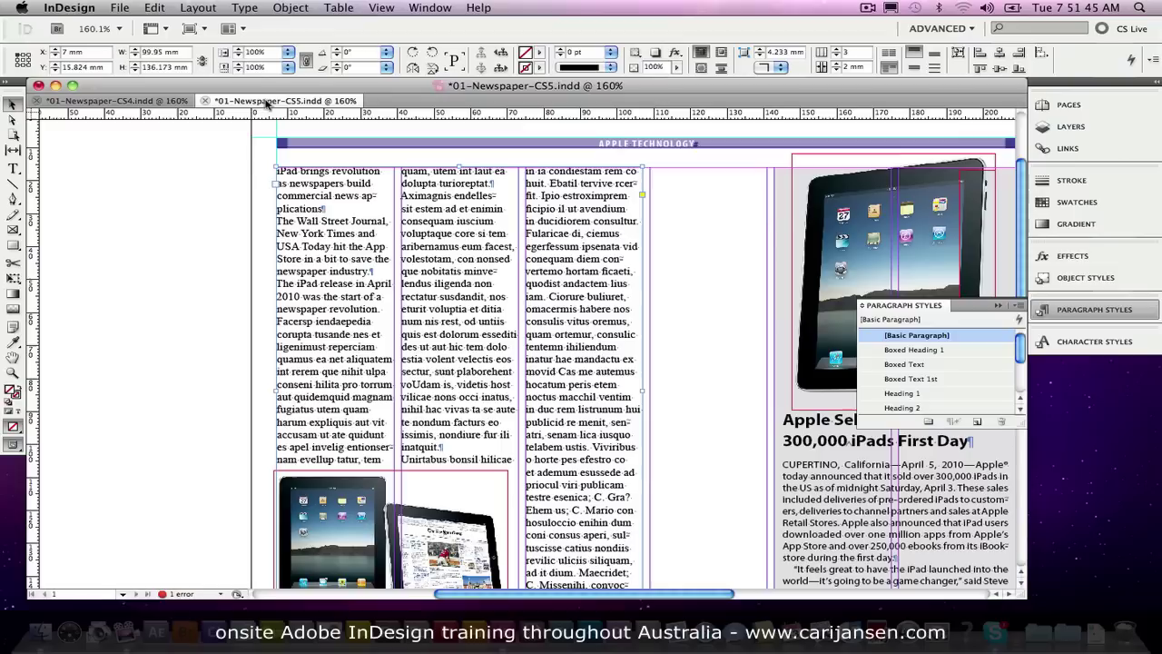
# Switch to 01-Newspaper-CS5.indd and lengthen the Paragraph Styles panel to reveal every style
pyautogui.click(266, 102)
pyautogui.moveTo(1020, 423); pyautogui.dragTo(1019, 465)
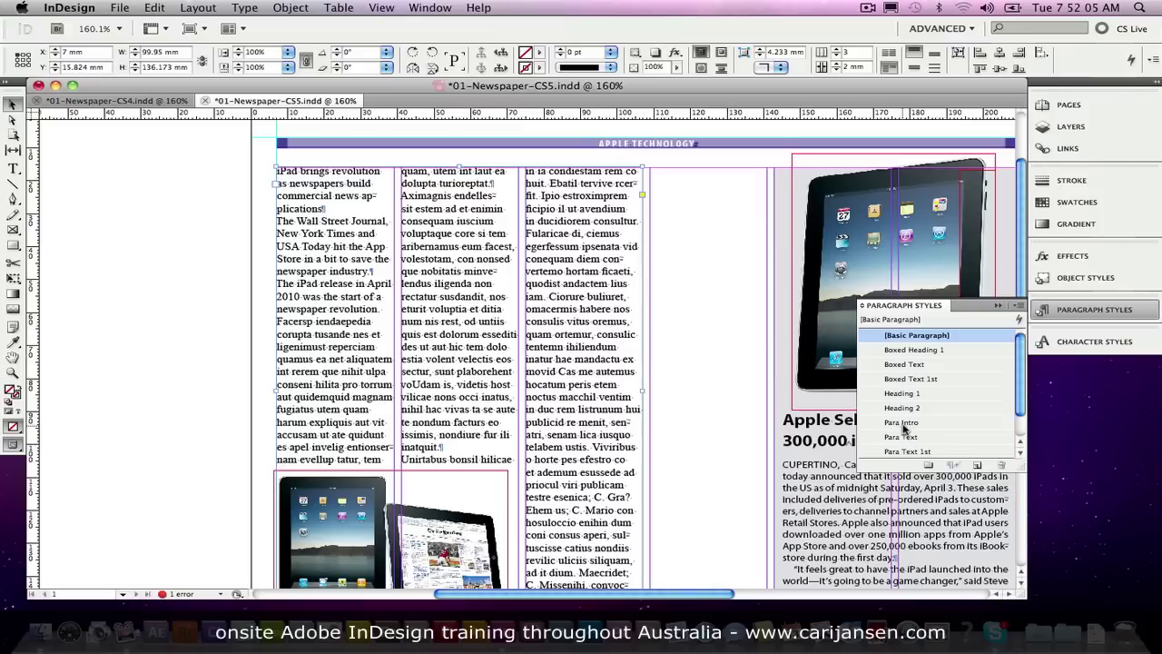
# Set Heading 1's Next Style to Para Intro, then check that Para Intro leads to Para Text 1st
pyautogui.rightClick(926, 394)
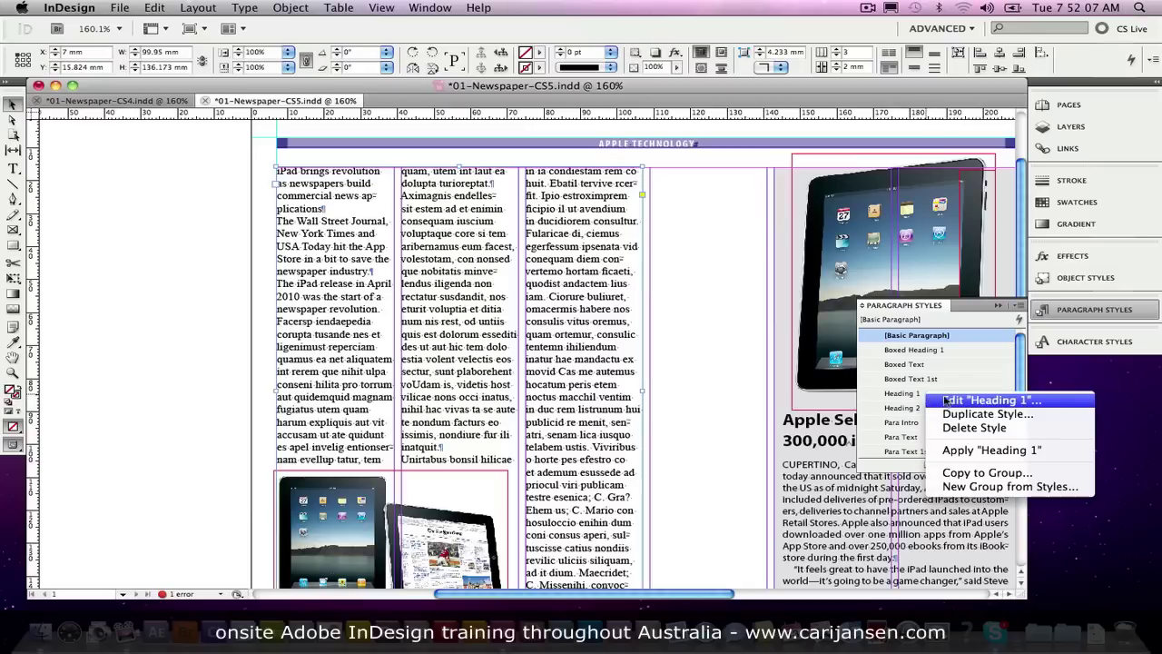
pyautogui.click(955, 401)
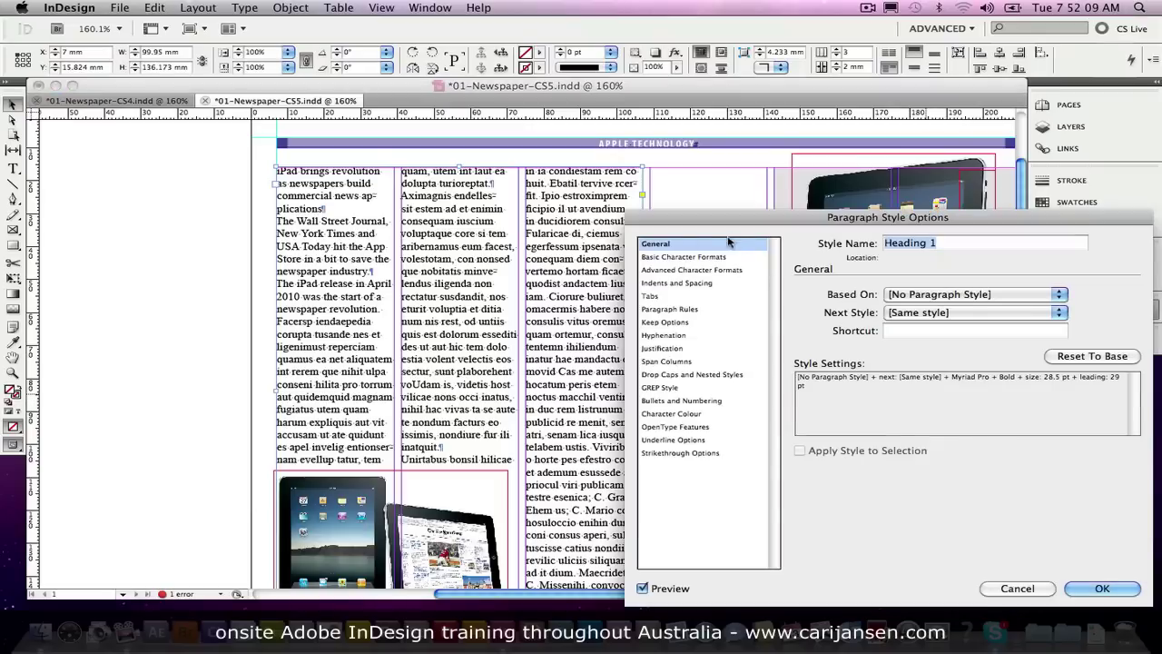
pyautogui.click(965, 313)
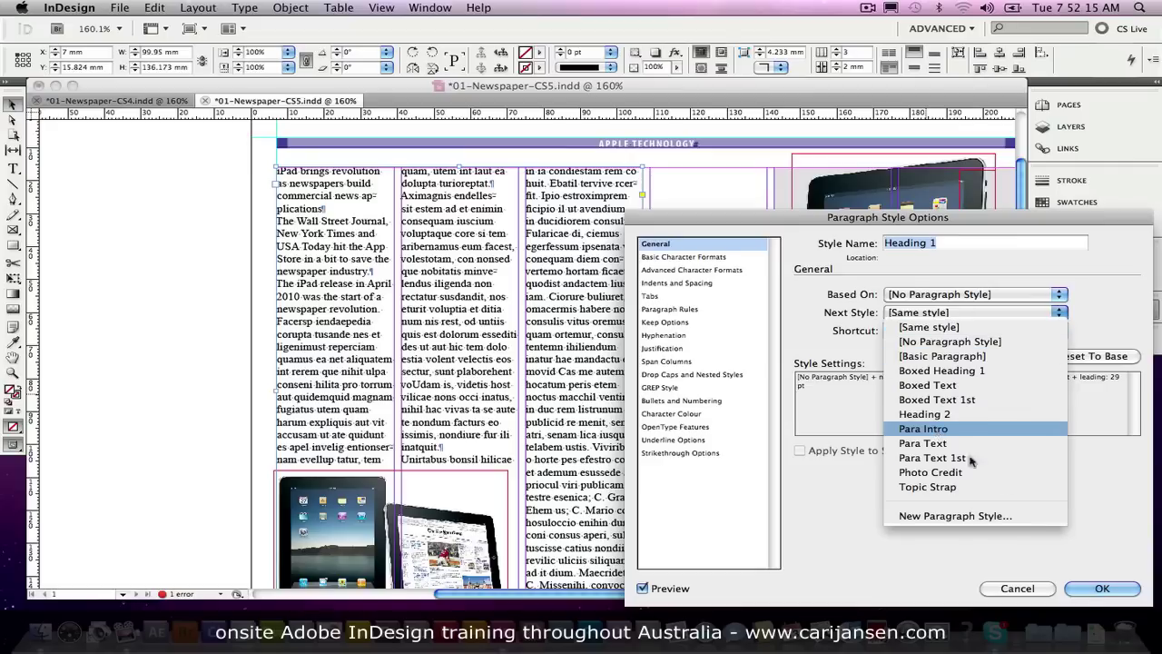
pyautogui.click(923, 428)
pyautogui.click(1101, 589)
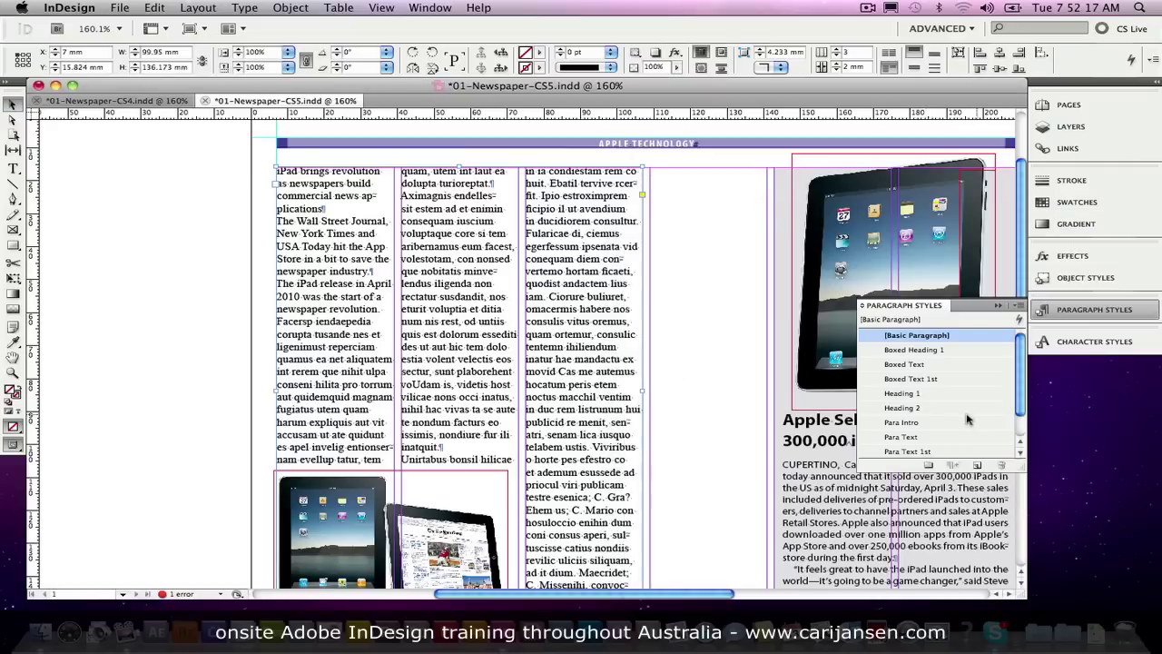
pyautogui.rightClick(912, 425)
pyautogui.click(942, 432)
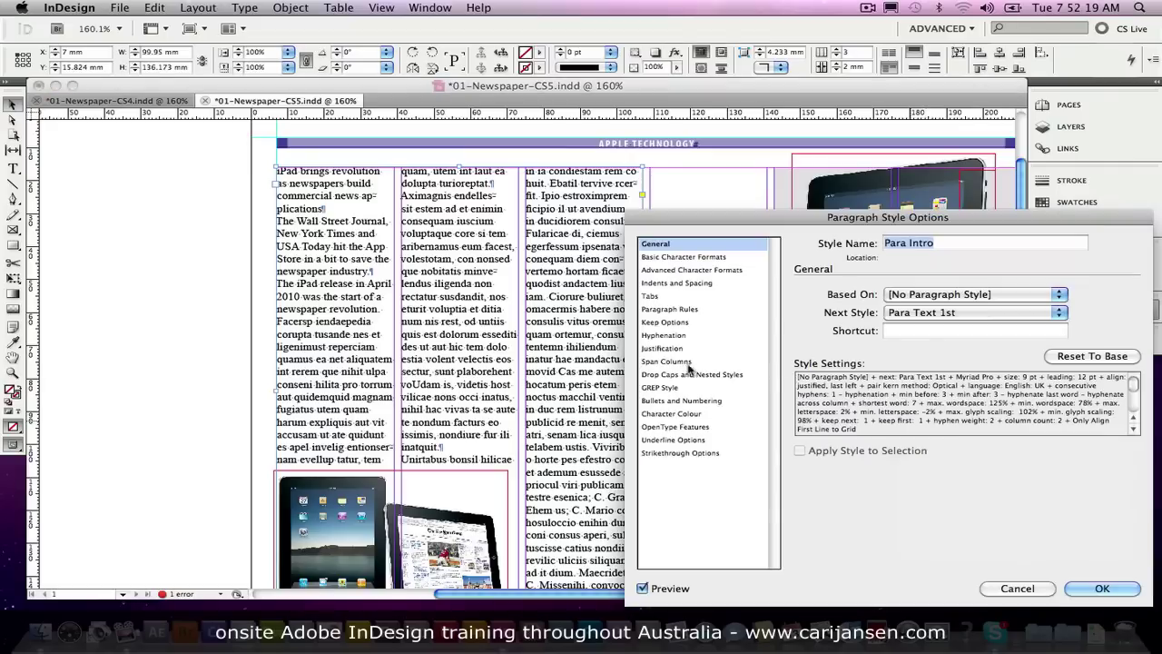
# Select the entire iPad story and apply Heading 1 followed by its next styles
pyautogui.click(1102, 589)
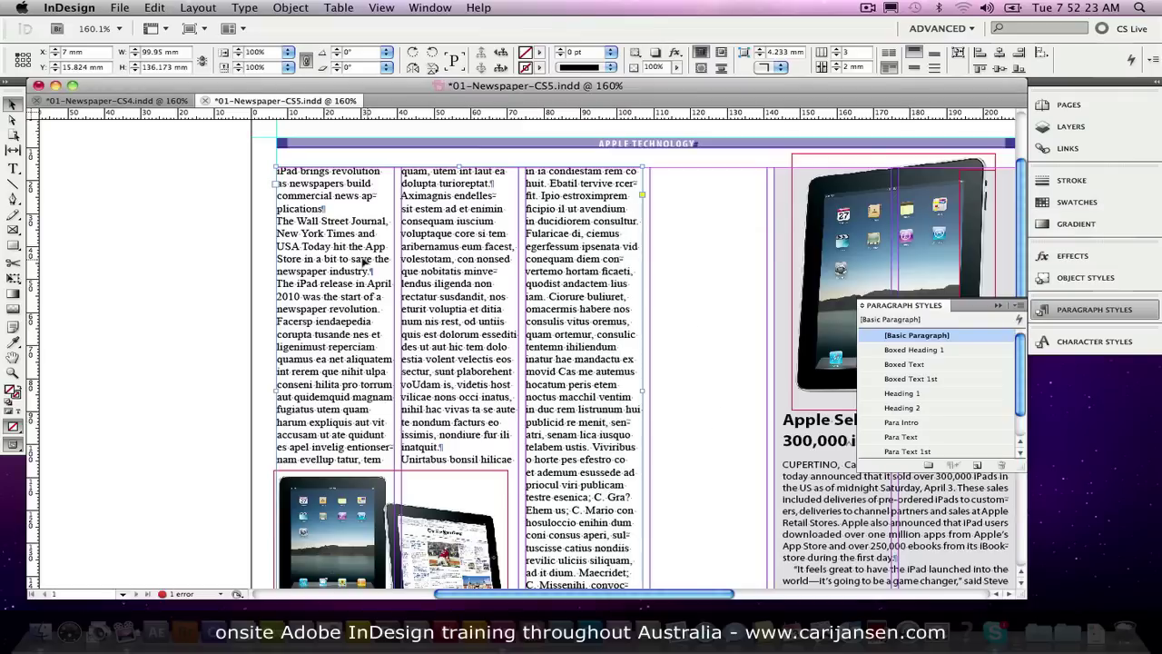
pyautogui.doubleClick(357, 261)
pyautogui.press('super+a')
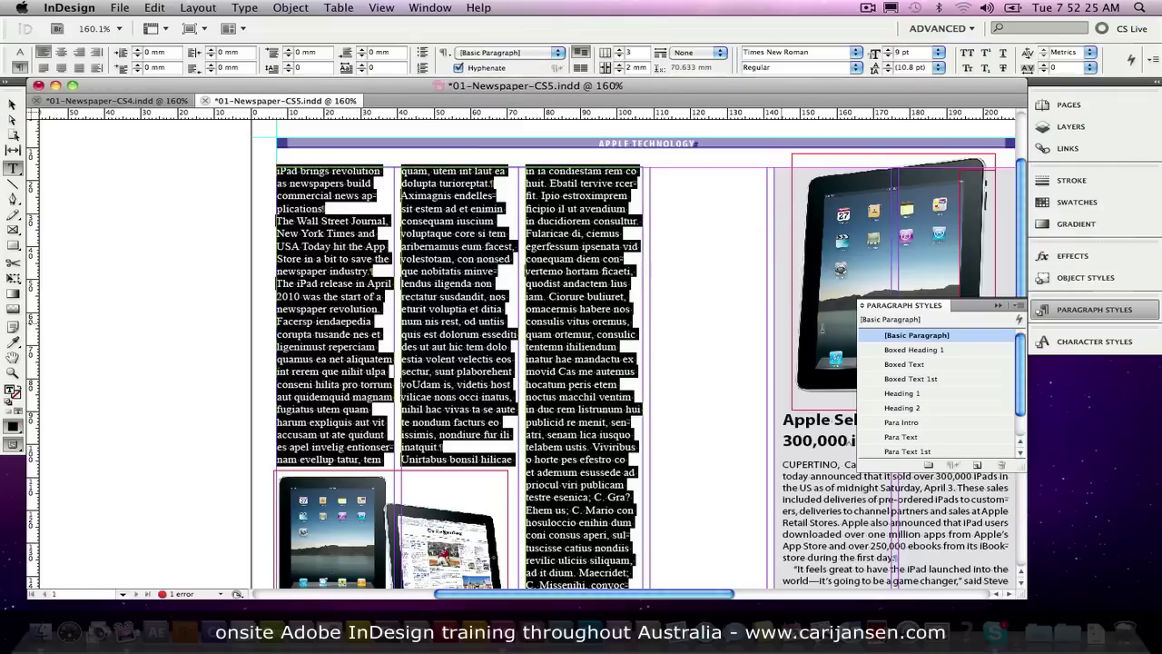
pyautogui.rightClick(930, 396)
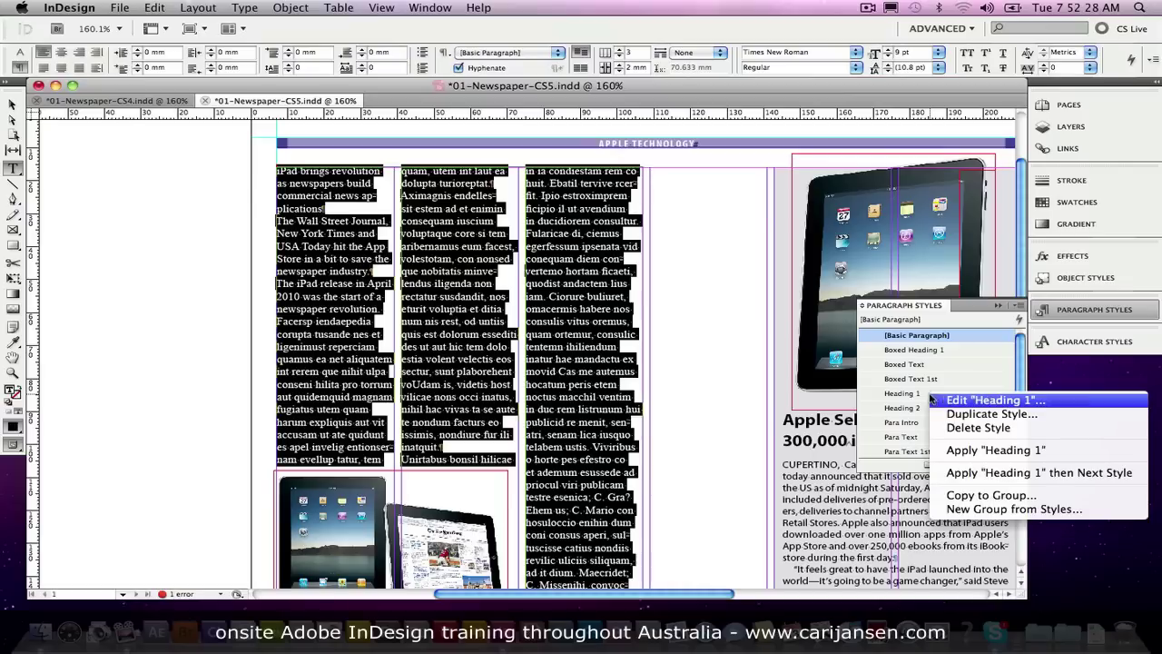
pyautogui.click(1022, 480)
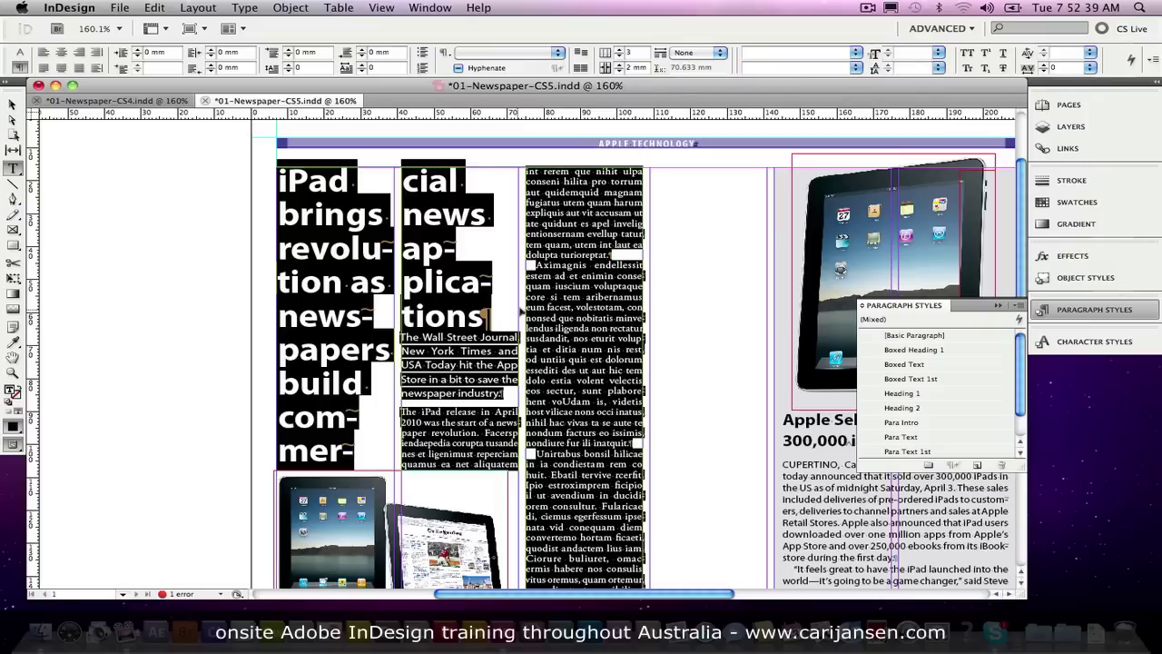
# Check the fixed column width and drag the story frame wider to four columns
pyautogui.press('super+b')
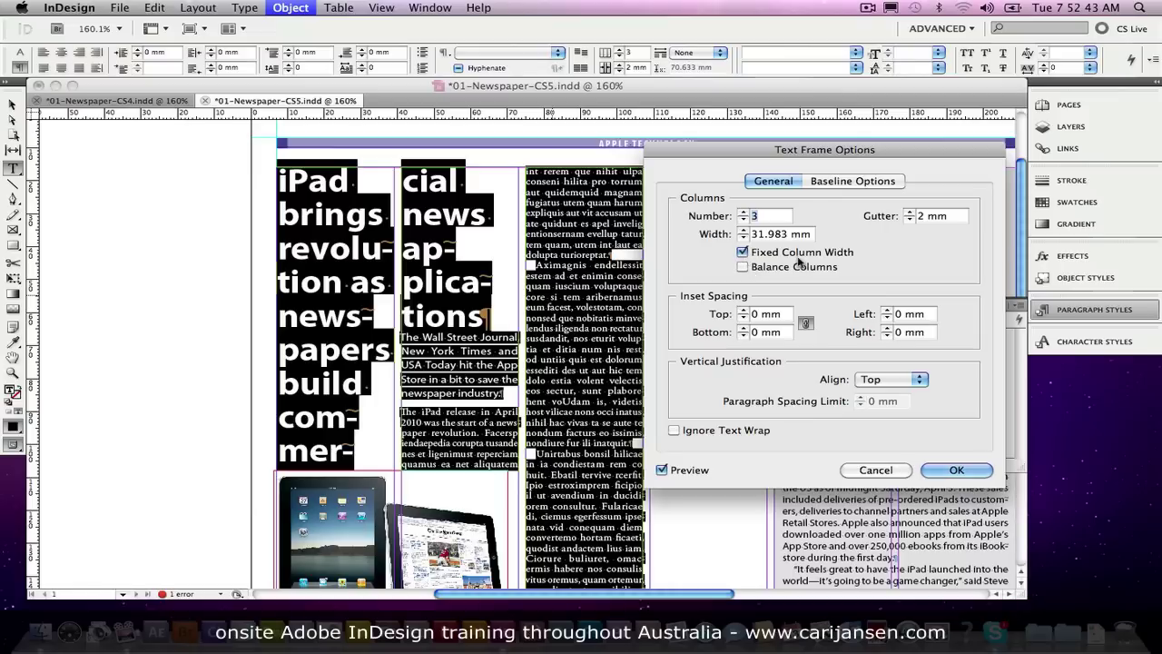
pyautogui.click(957, 470)
pyautogui.click(12, 104)
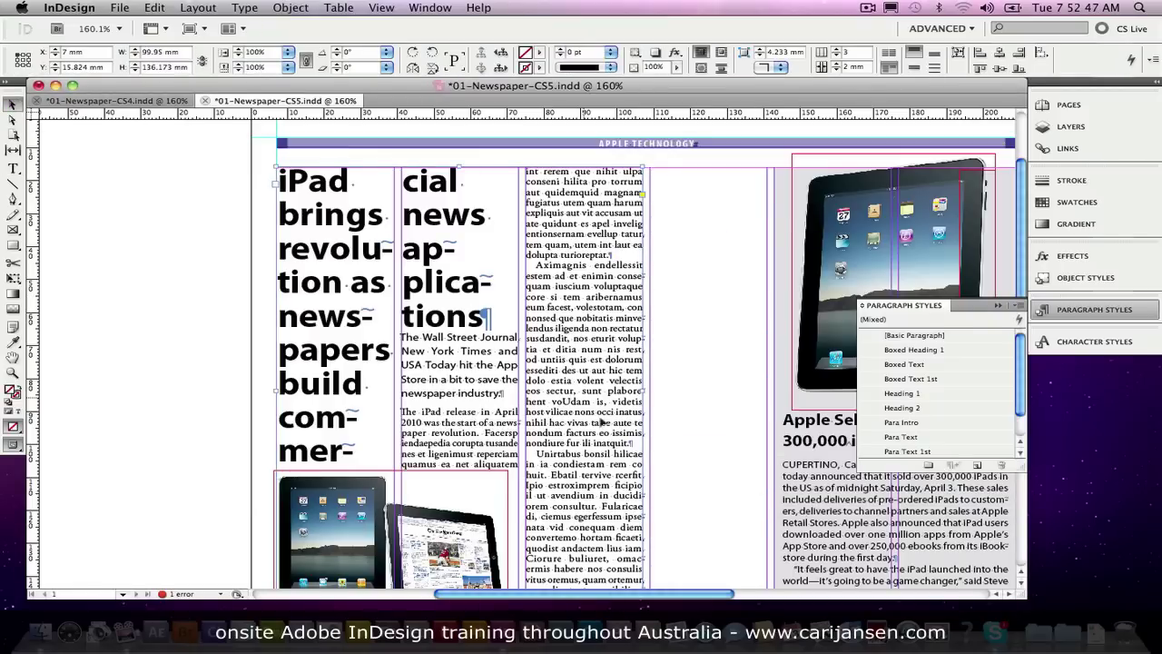
pyautogui.moveTo(650, 391); pyautogui.dragTo(770, 391)
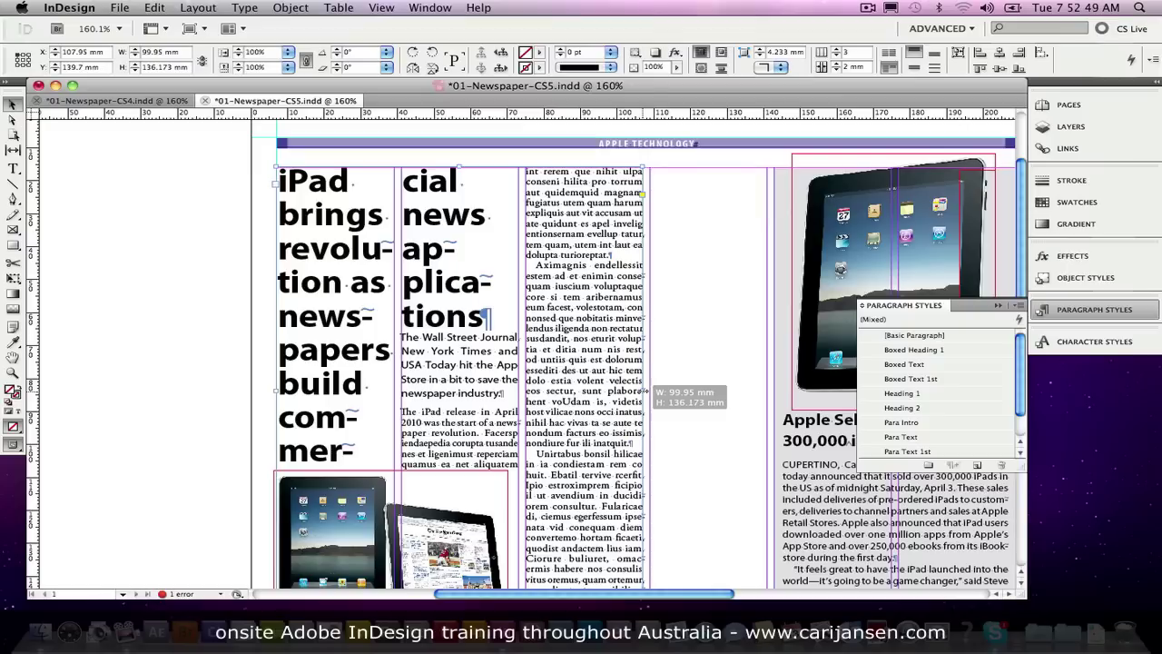
pyautogui.moveTo(669, 383); pyautogui.dragTo(689, 384)
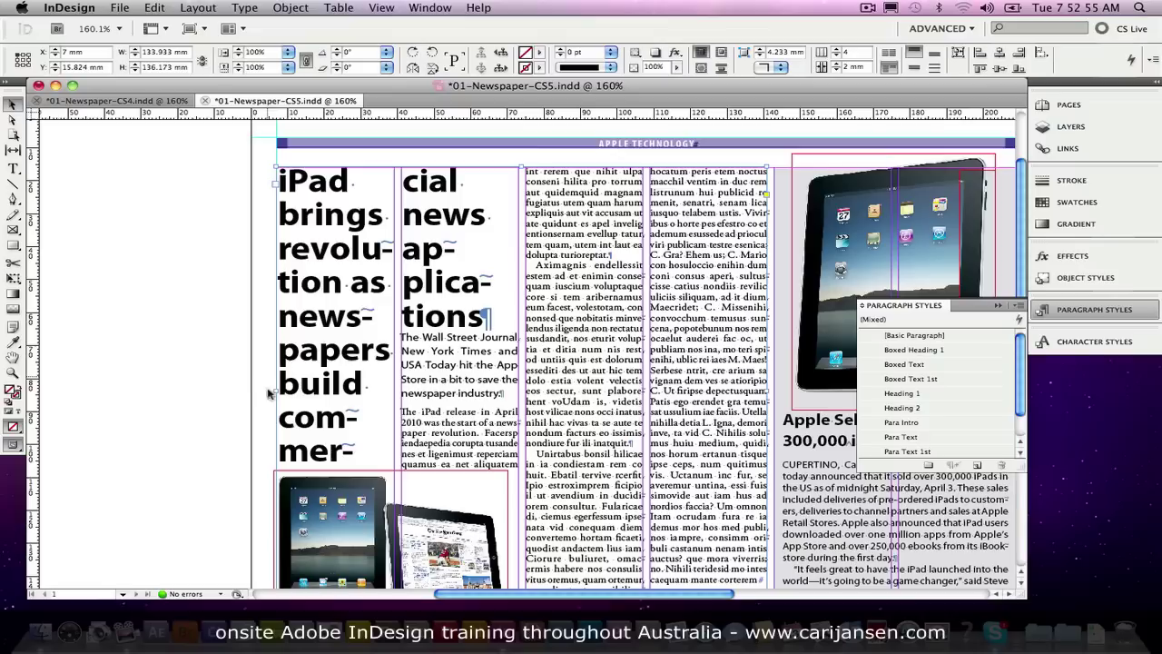
pyautogui.moveTo(269, 392); pyautogui.dragTo(152, 374)
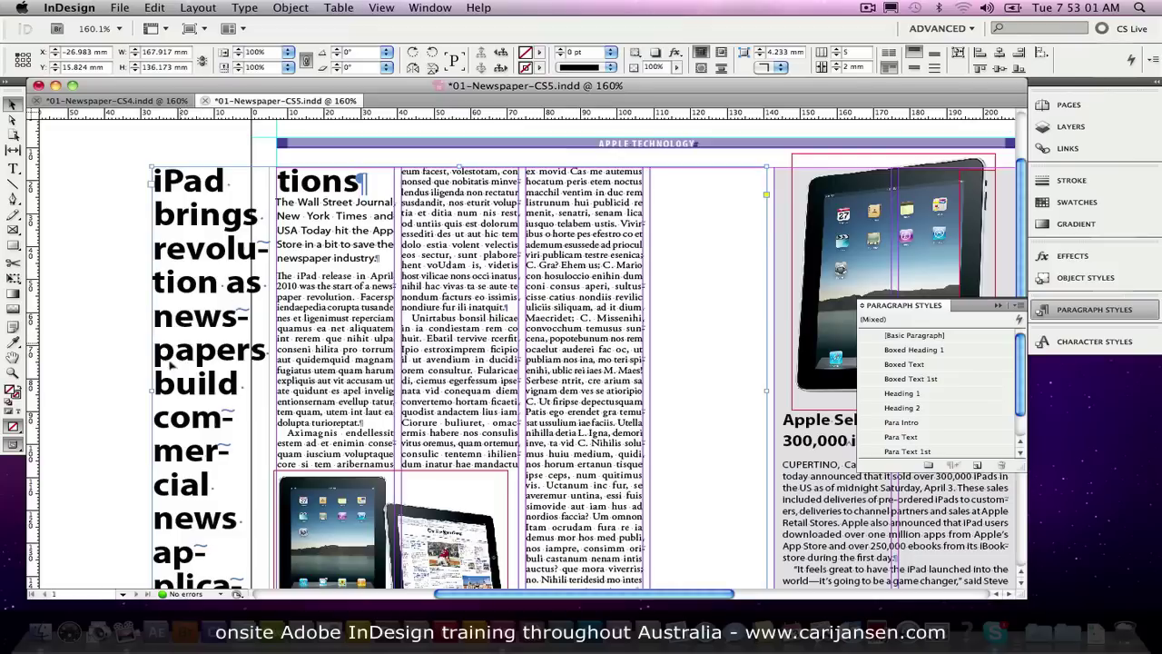
pyautogui.moveTo(152, 391); pyautogui.dragTo(277, 380)
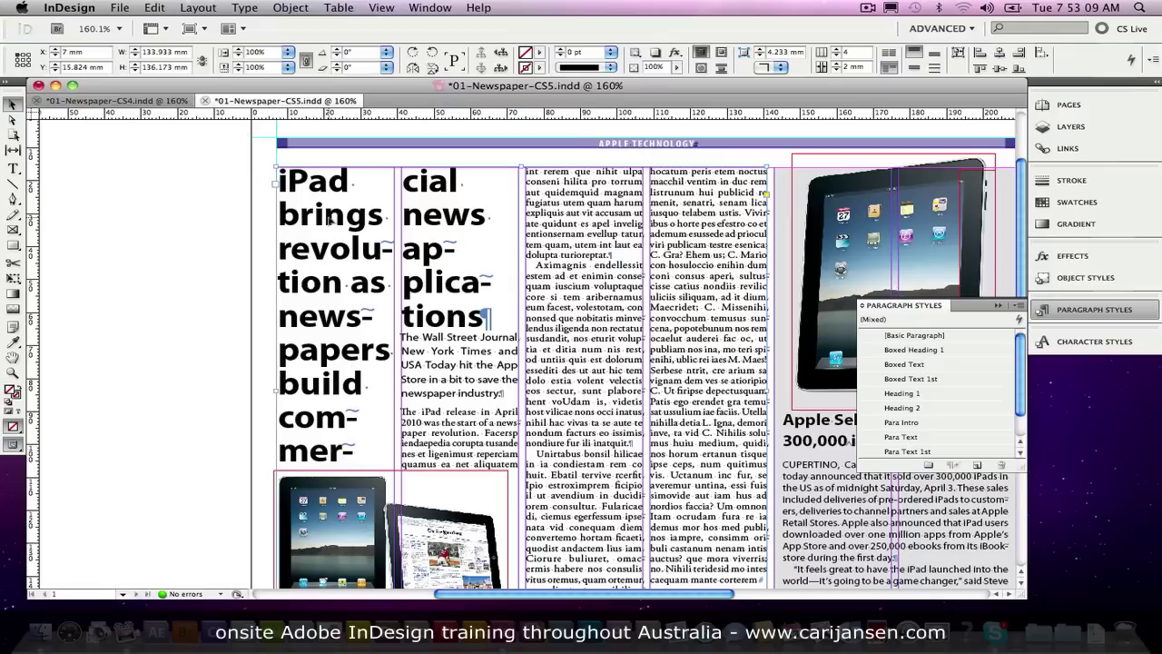
# Set the iPad headline paragraph to Span All in the Control panel
pyautogui.doubleClick(331, 218)
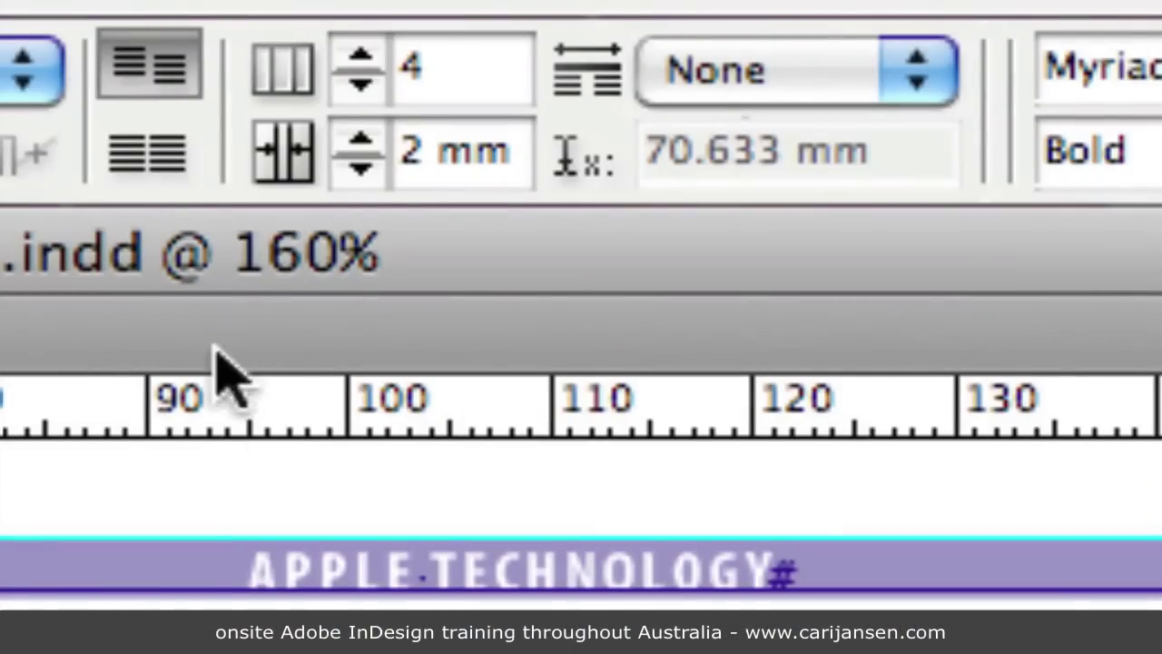
pyautogui.click(800, 80)
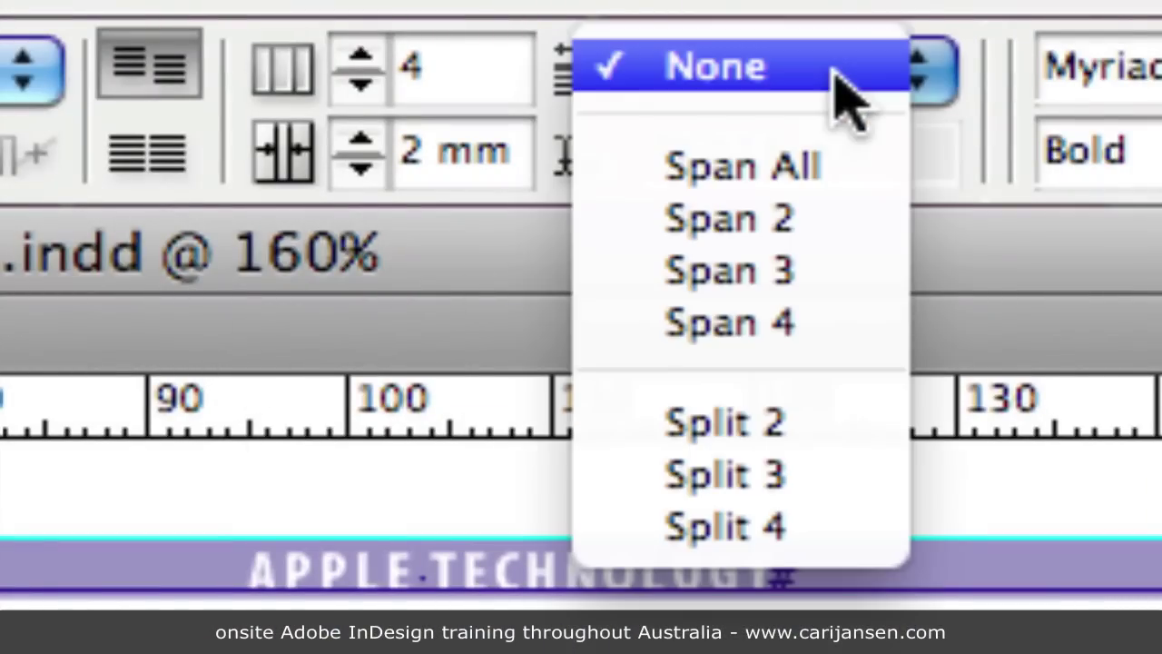
pyautogui.click(844, 182)
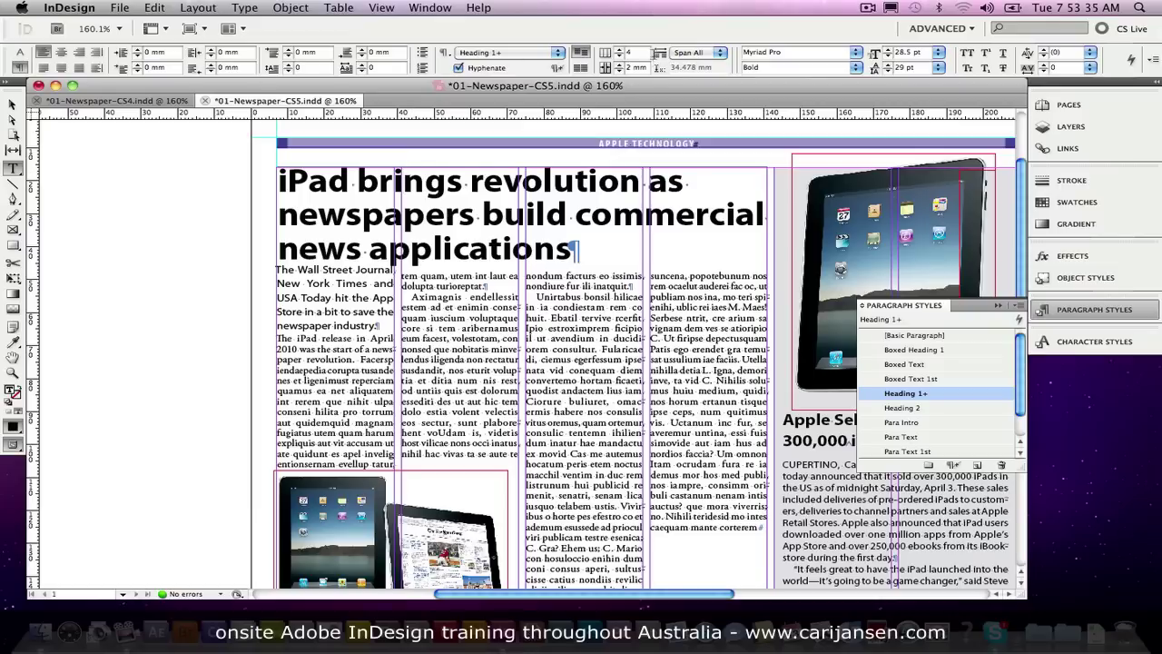
# Set Space After Span to 5 mm for the headline, with Preview on
pyautogui.click(661, 56)
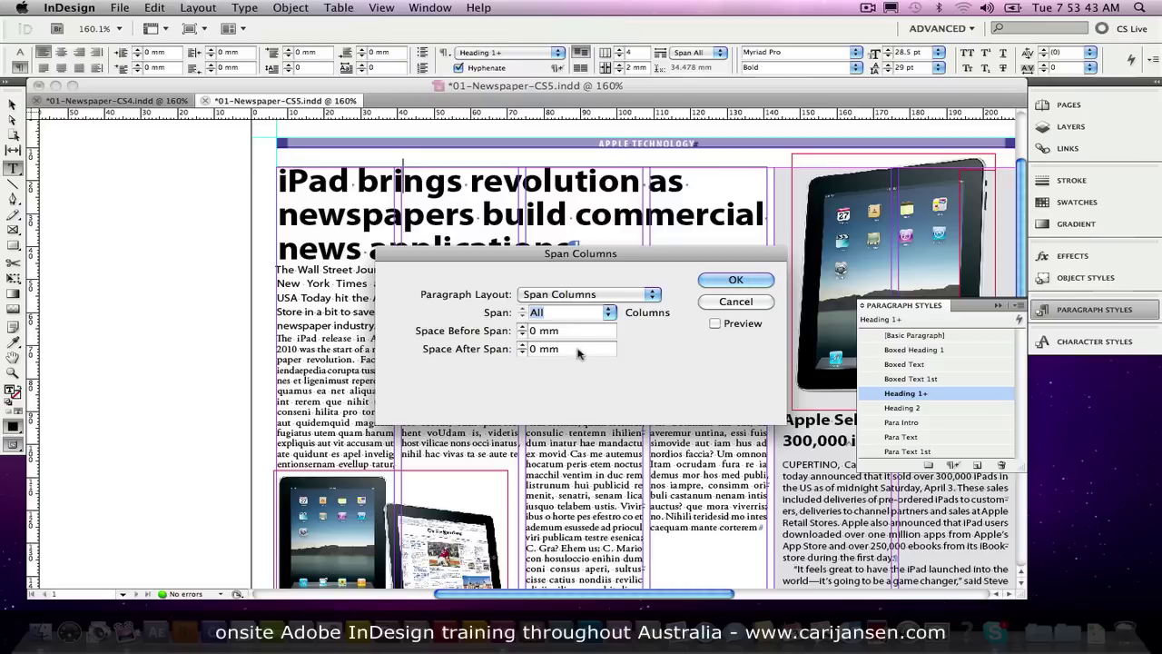
pyautogui.moveTo(579, 350); pyautogui.dragTo(529, 349)
pyautogui.write('5mm')
pyautogui.click(715, 324)
pyautogui.moveTo(570, 254); pyautogui.dragTo(539, 318)
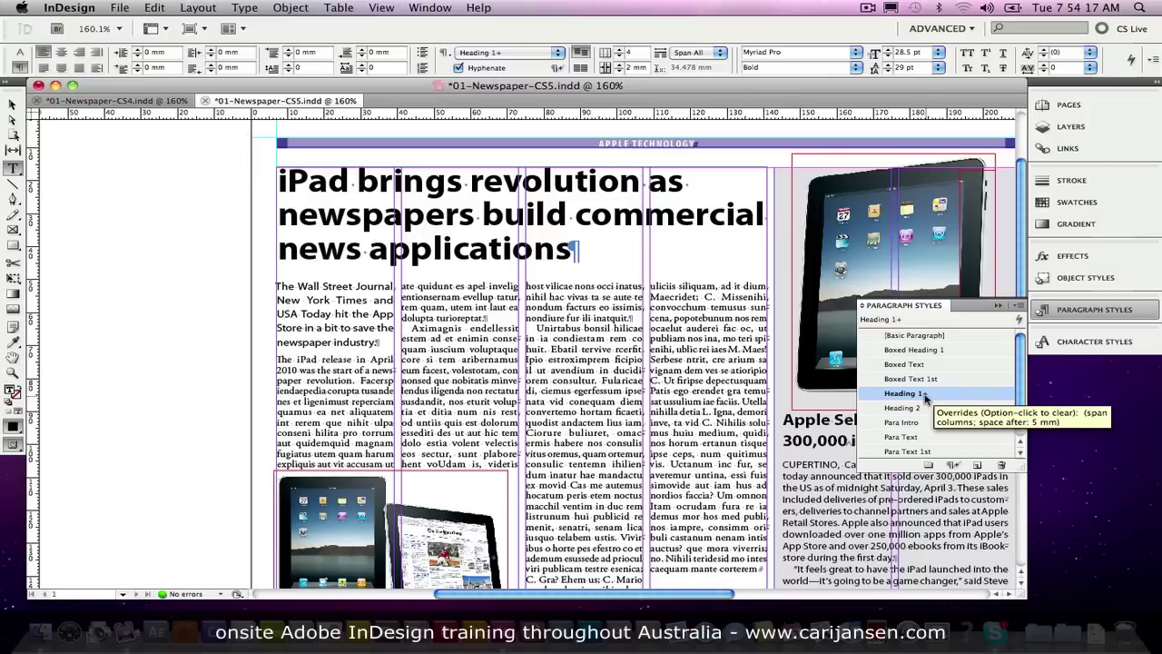
# Redefine the Heading 1 style from the headline's span overrides
pyautogui.rightClick(925, 396)
pyautogui.click(962, 442)
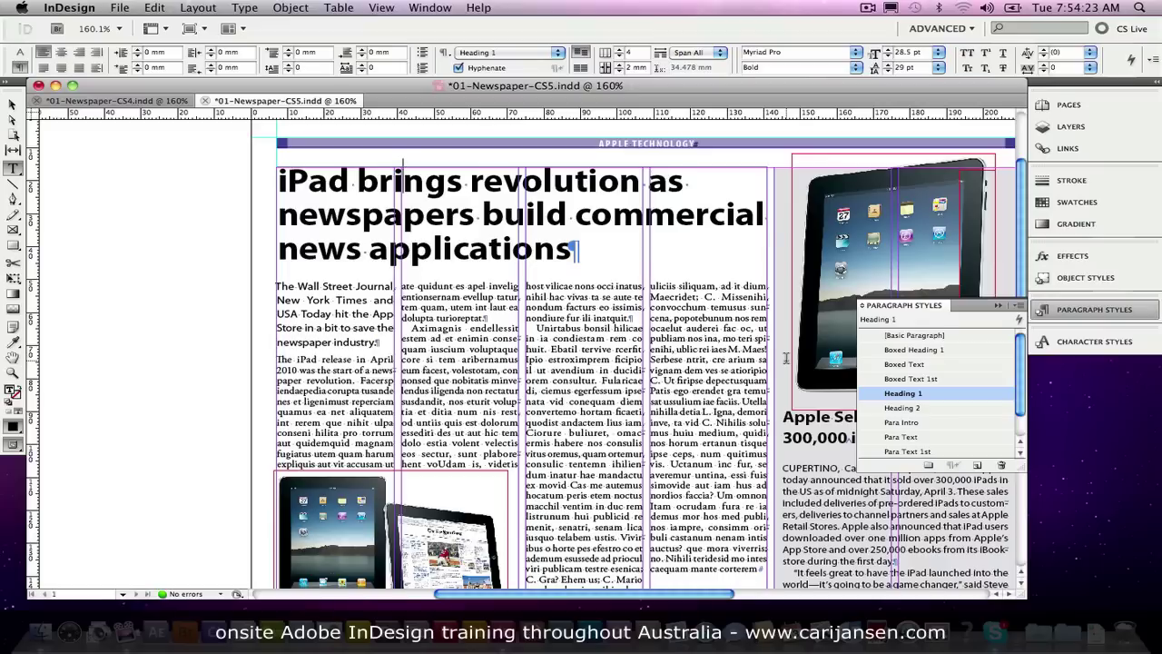
# Check that Heading 1's Span Columns settings read Span All, 0 mm before and 5 mm after
pyautogui.rightClick(912, 398)
pyautogui.click(969, 400)
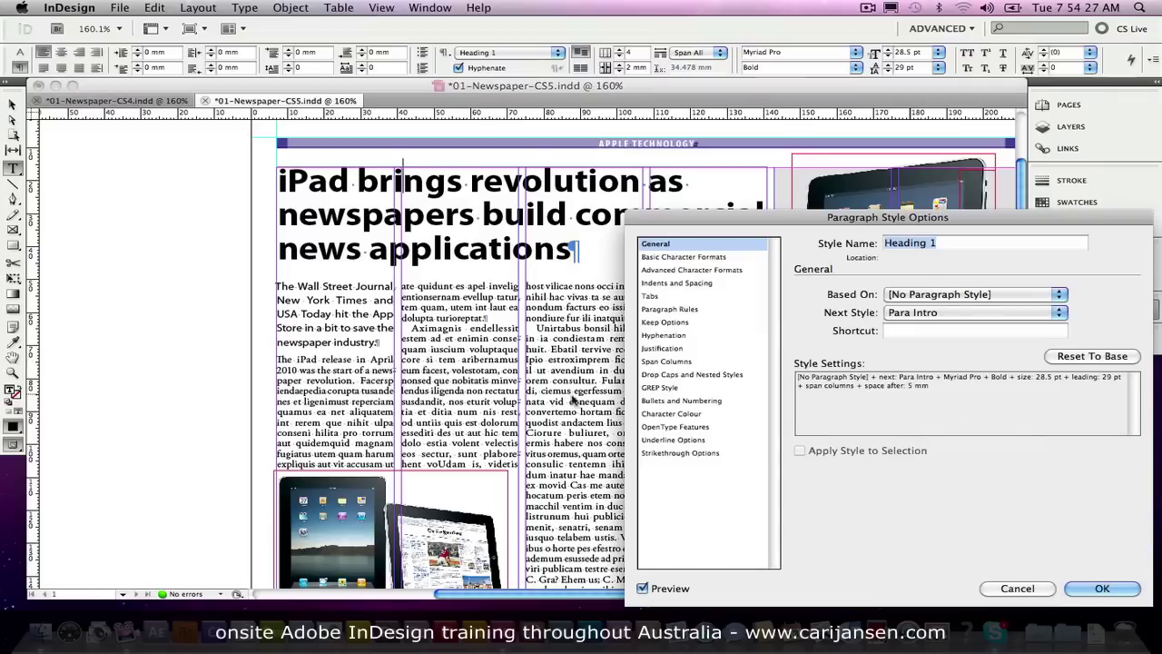
pyautogui.moveTo(780, 227); pyautogui.dragTo(640, 180)
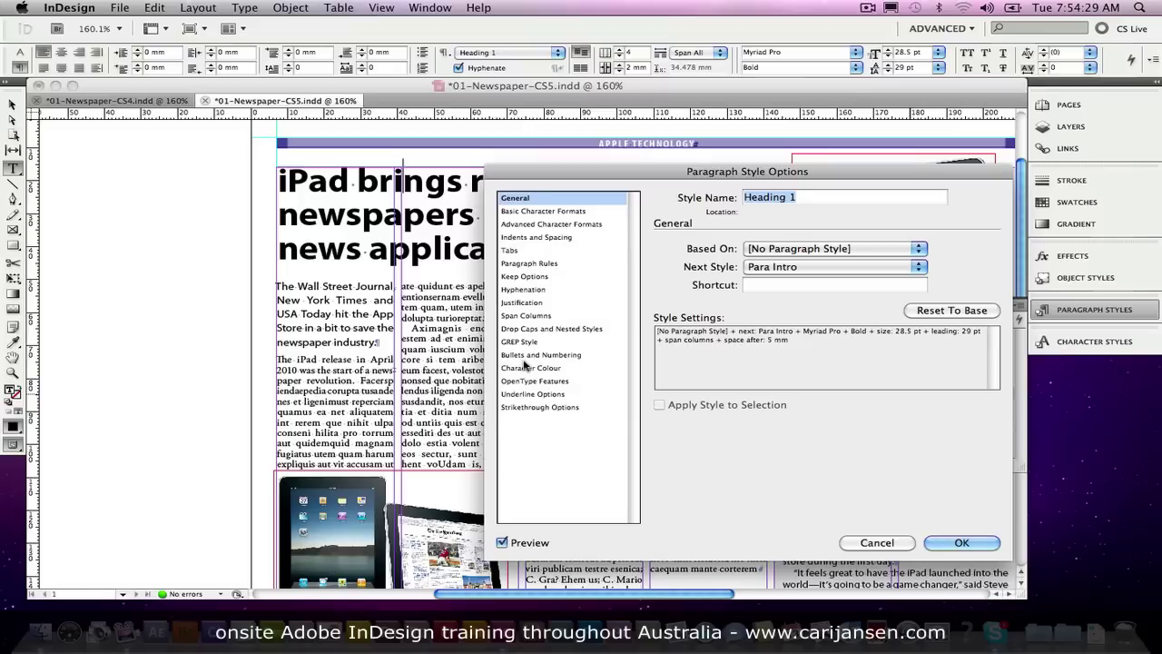
pyautogui.click(537, 318)
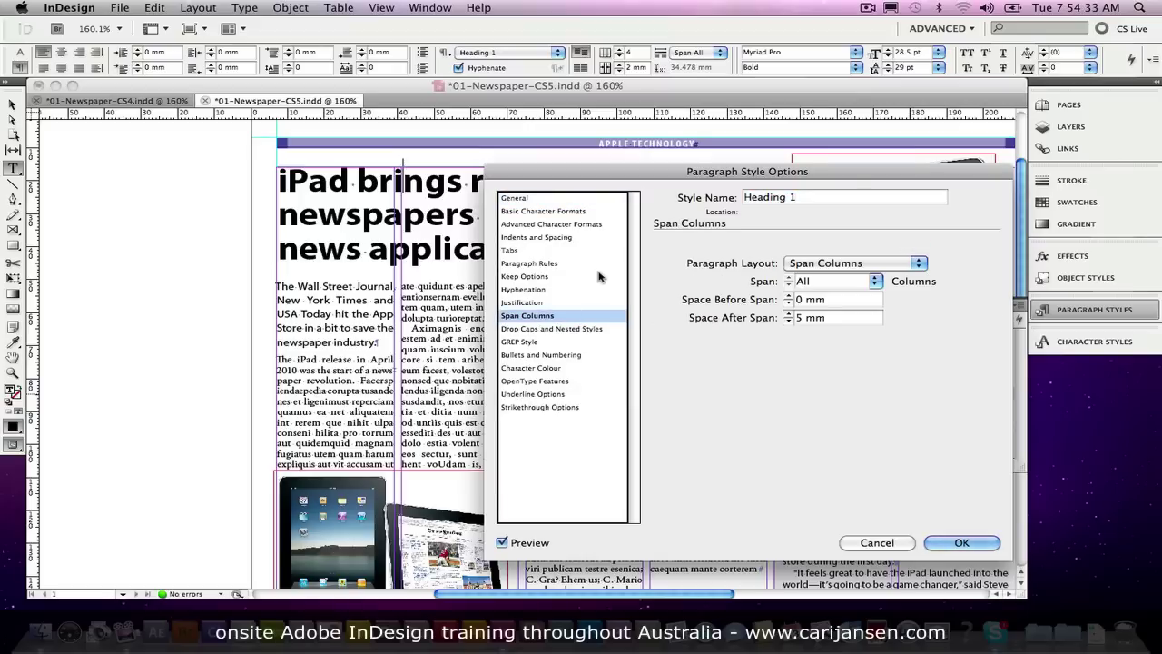
pyautogui.click(962, 544)
# Make the intro paragraph span 2 columns and redefine Para Intro to match
pyautogui.click(338, 328)
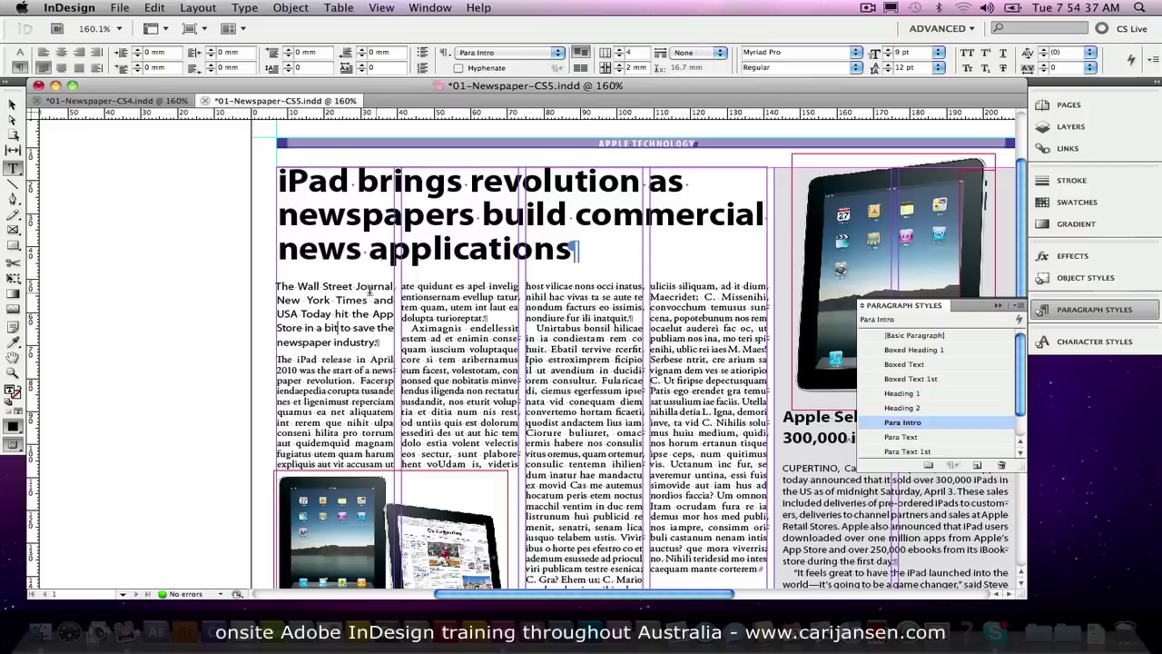
pyautogui.click(709, 54)
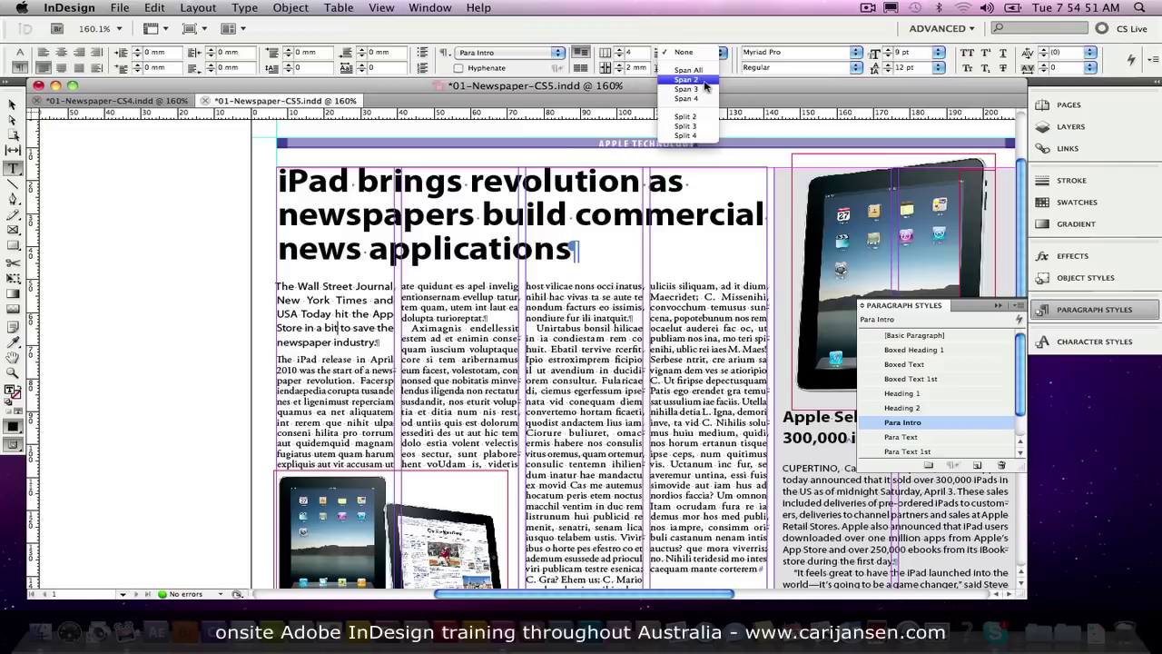
pyautogui.click(704, 83)
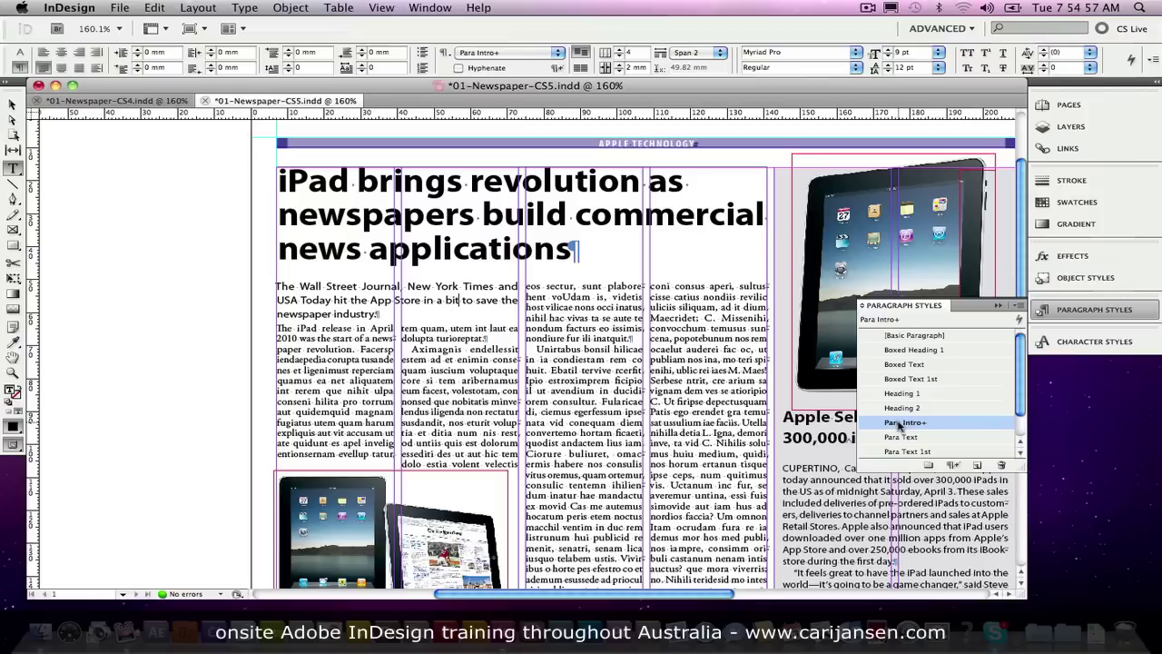
pyautogui.rightClick(898, 425)
pyautogui.click(937, 475)
# Give the intro 1 mm Space After Span and redefine Para Intro again
pyautogui.keyDown('alt'); pyautogui.click(665, 55); pyautogui.keyUp('alt')
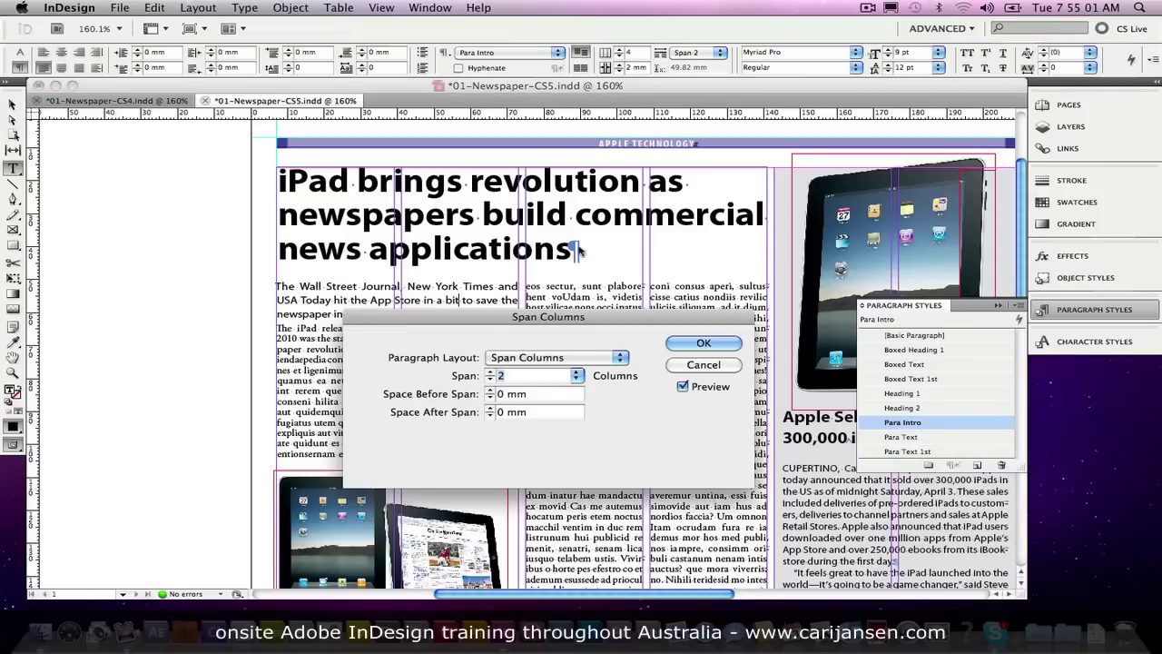
pyautogui.press('Tab')
pyautogui.press('Tab')
pyautogui.write('1')
pyautogui.press('Tab')
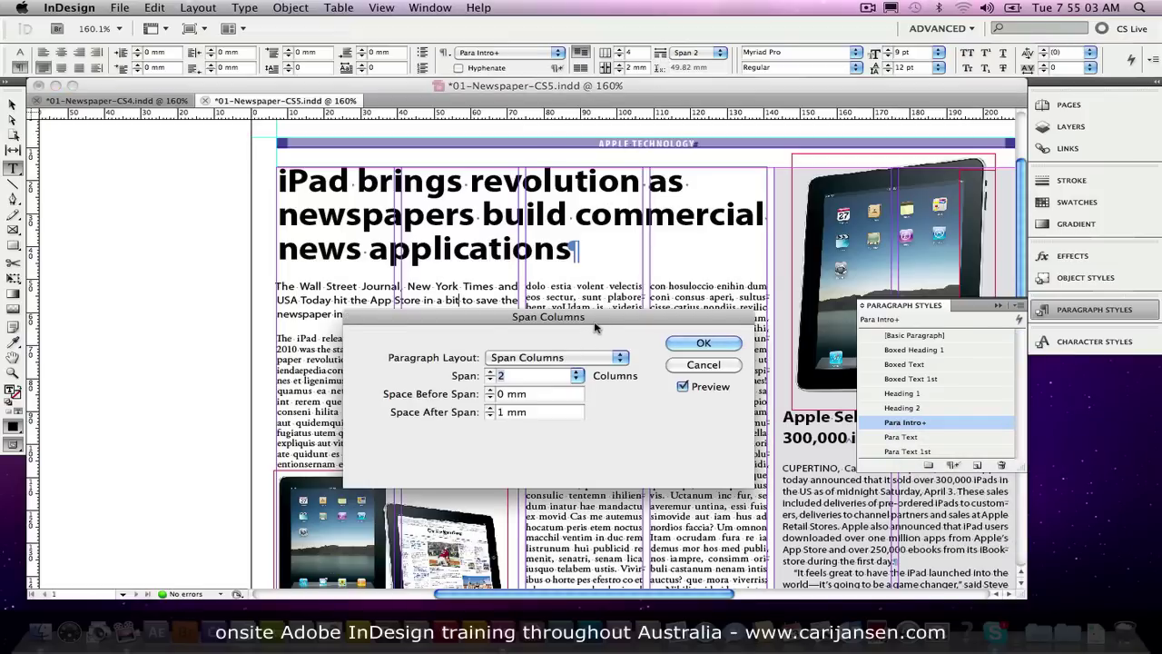
pyautogui.moveTo(596, 326); pyautogui.dragTo(652, 330)
pyautogui.click(755, 346)
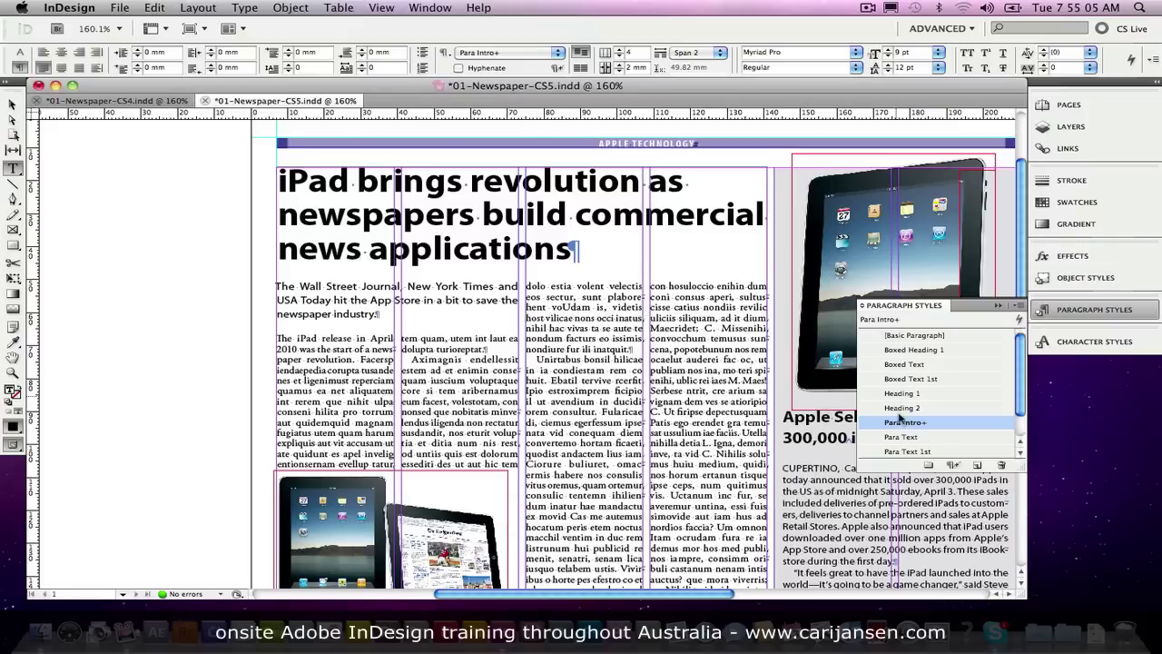
pyautogui.rightClick(902, 417)
pyautogui.click(935, 471)
# With the article frame selected, create a new object style named Heading1_Article_wIntro based on Basic Text Frame
pyautogui.click(13, 105)
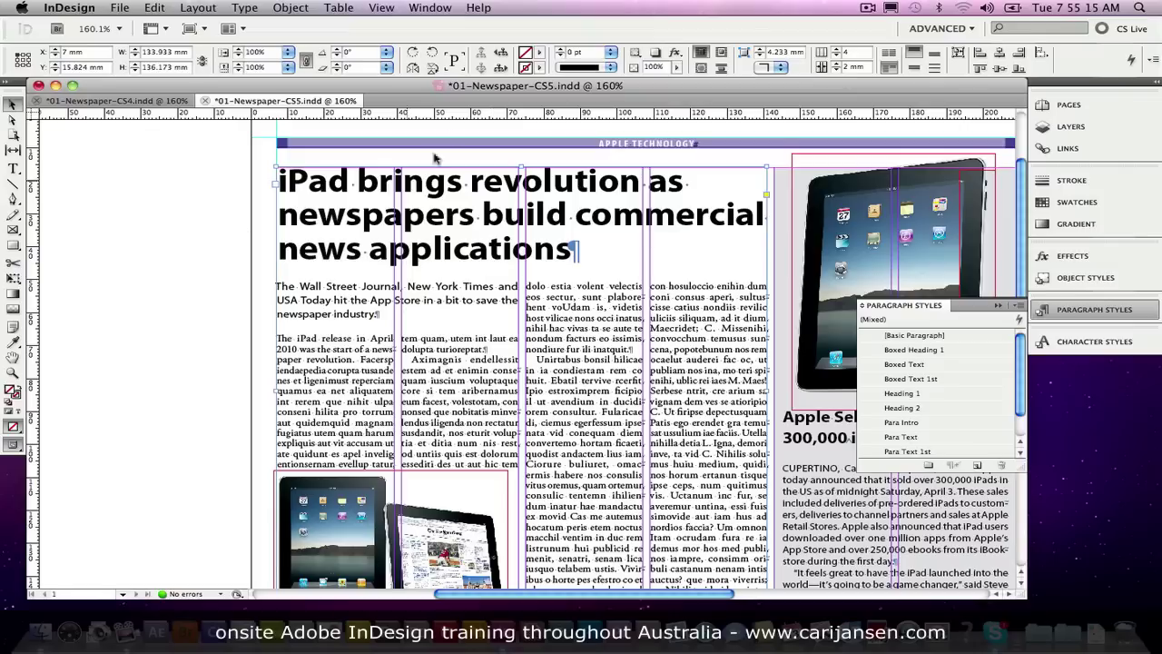
pyautogui.click(1084, 277)
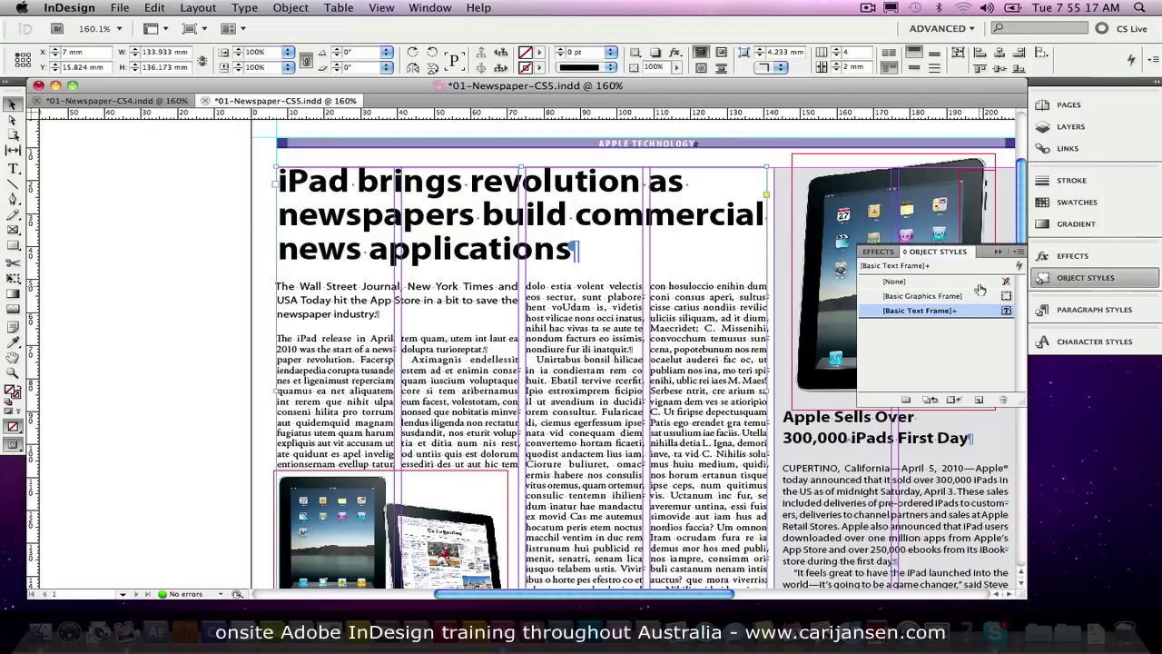
pyautogui.click(1018, 253)
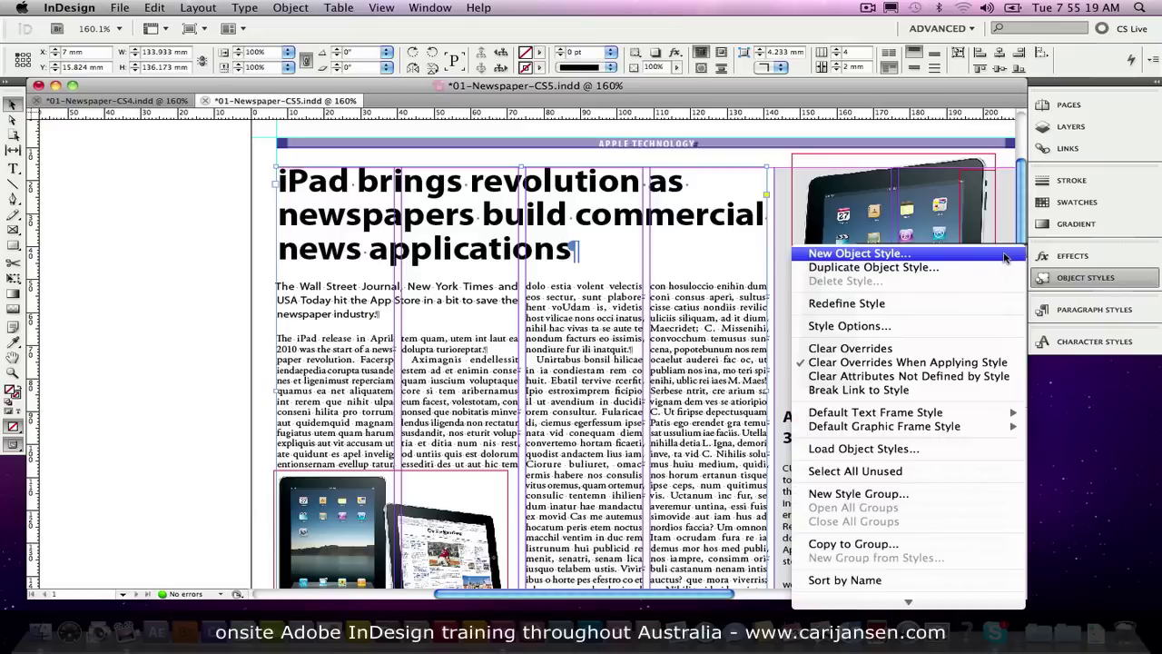
pyautogui.click(1004, 257)
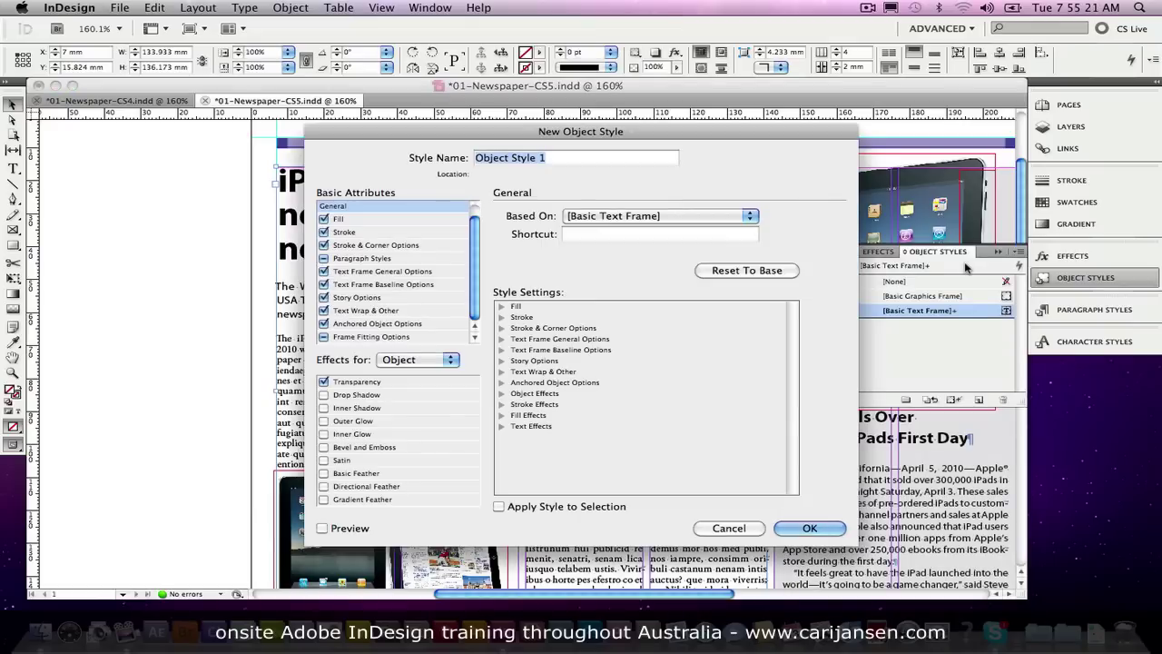
pyautogui.write('Head')
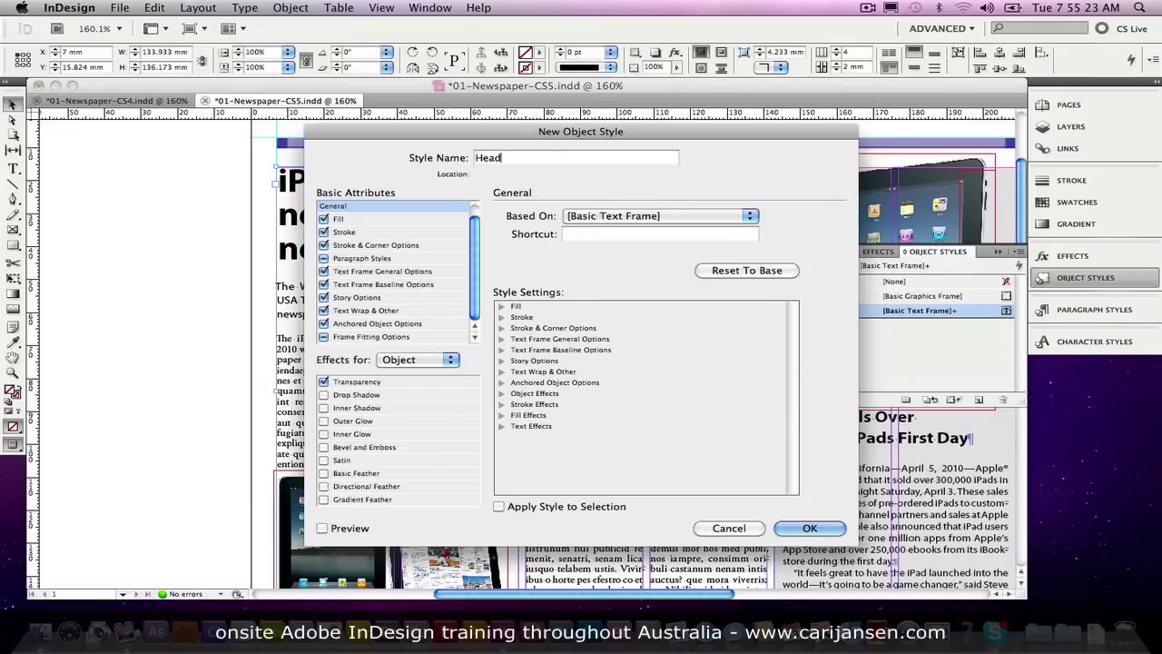
pyautogui.write('ing1_Article_wIntro')
# Have the style apply Heading 1 with Apply Next Style plus the 4-column, 2 mm gutter frame options, then save it
pyautogui.click(324, 258)
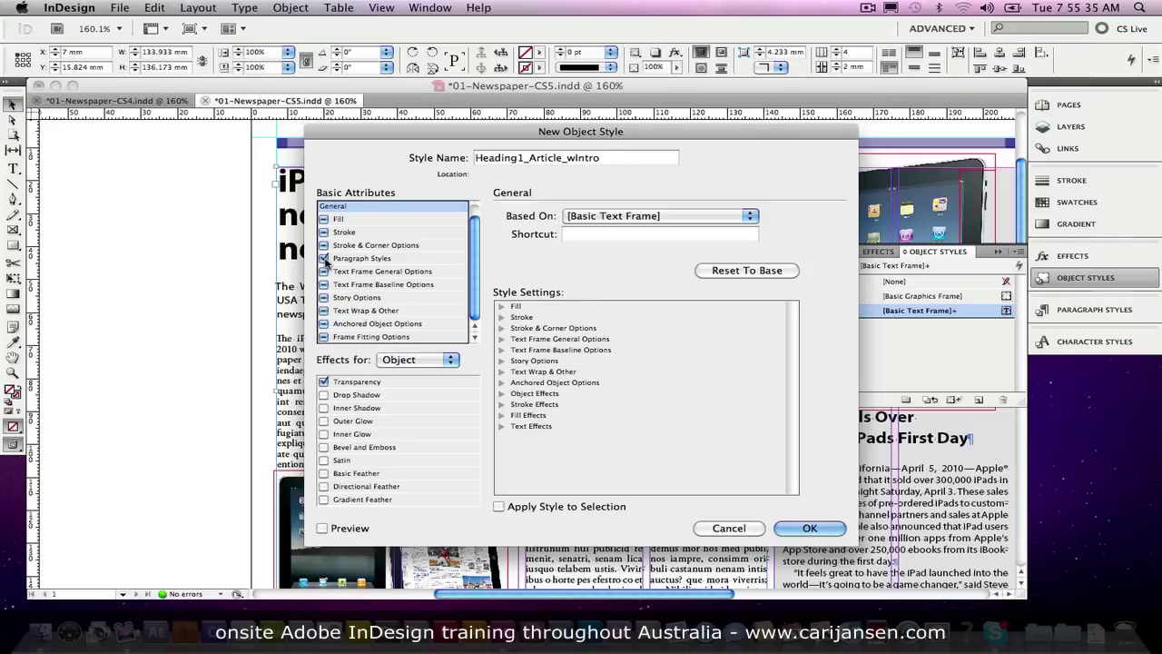
pyautogui.click(363, 259)
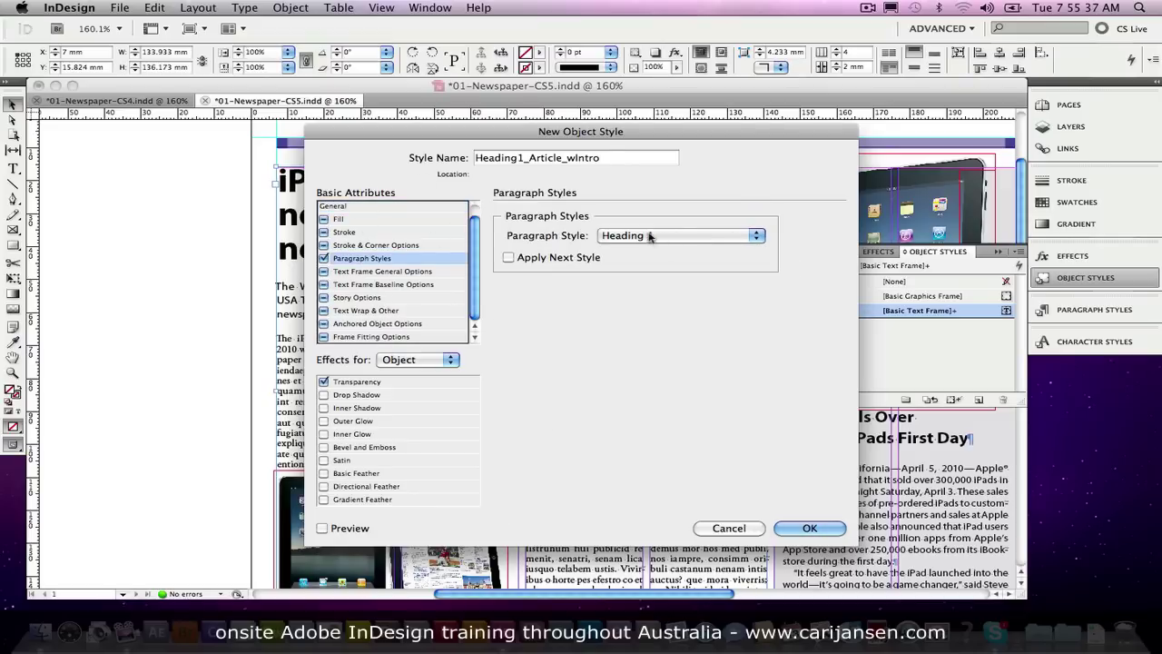
pyautogui.click(509, 258)
pyautogui.click(324, 271)
pyautogui.click(369, 272)
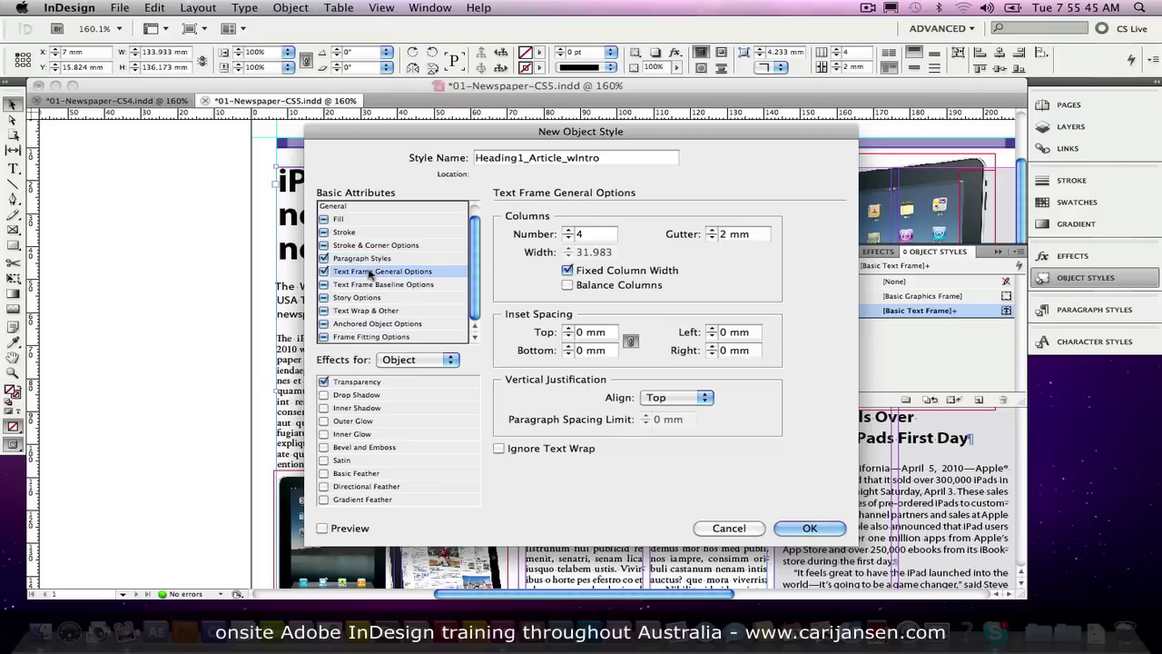
pyautogui.click(810, 528)
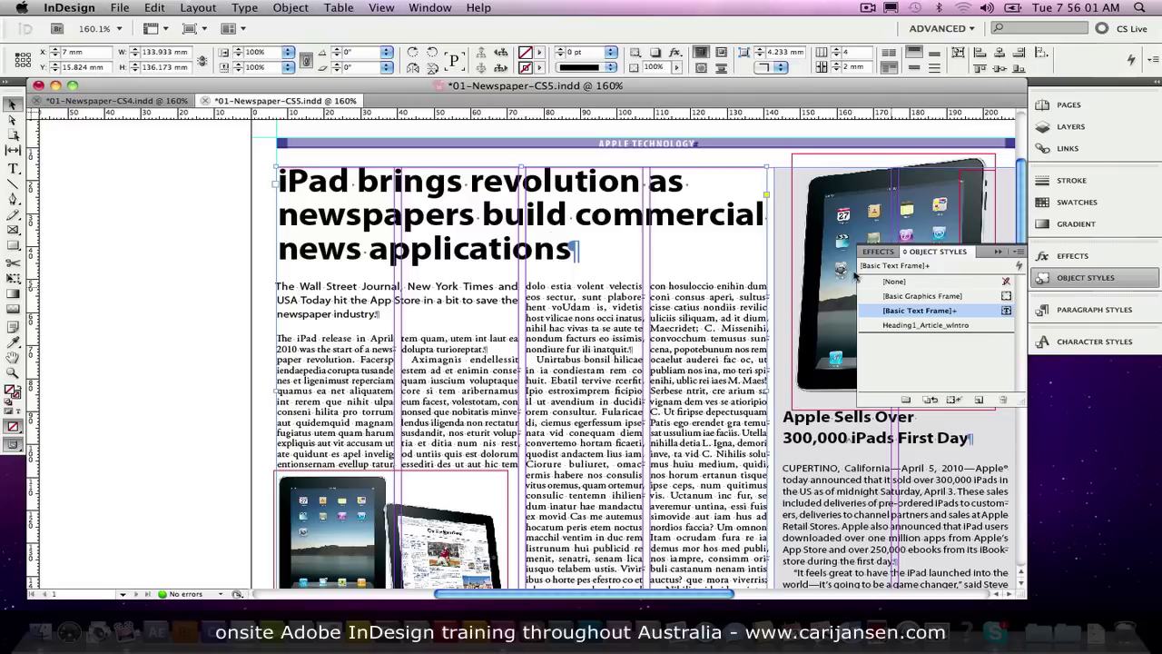
# Set the whole story to [No Paragraph Style], then apply Heading1_Article_wIntro to the article frame
pyautogui.press('super+a')
pyautogui.doubleClick(404, 214)
pyautogui.press('super+a')
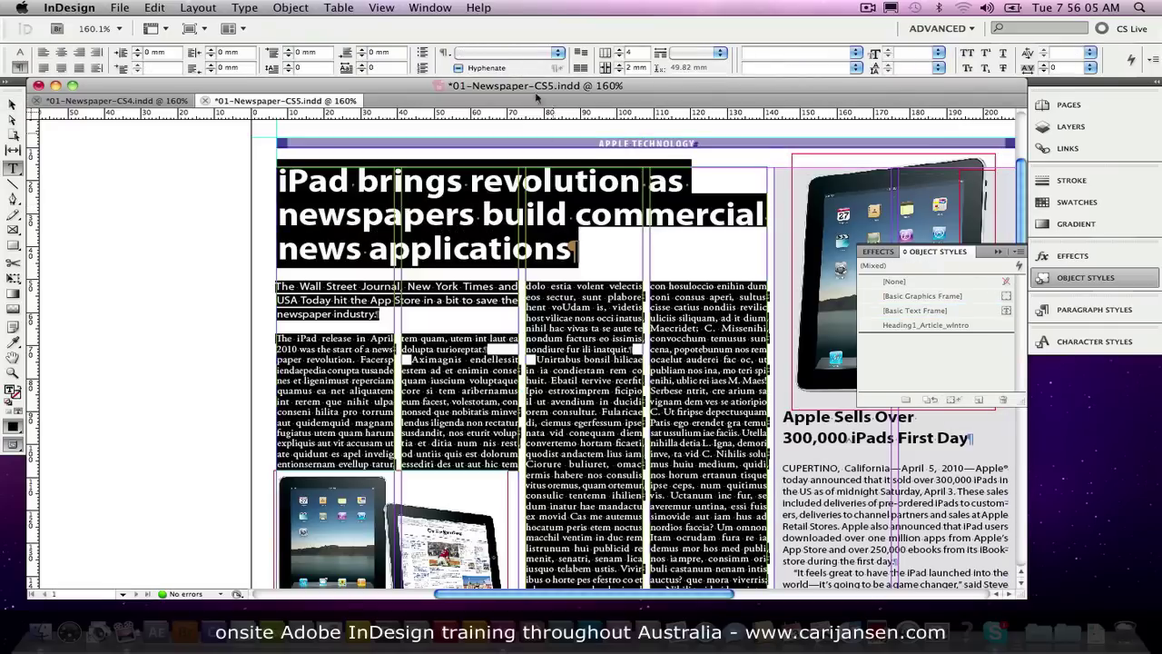
pyautogui.click(525, 56)
pyautogui.click(506, 66)
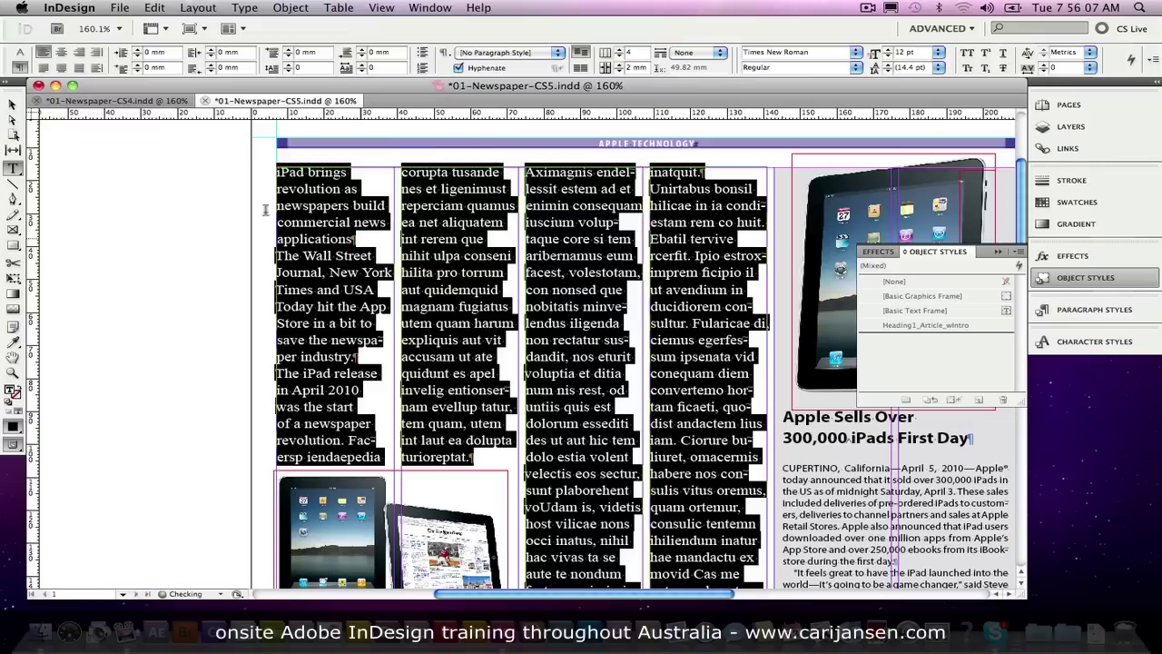
pyautogui.click(15, 105)
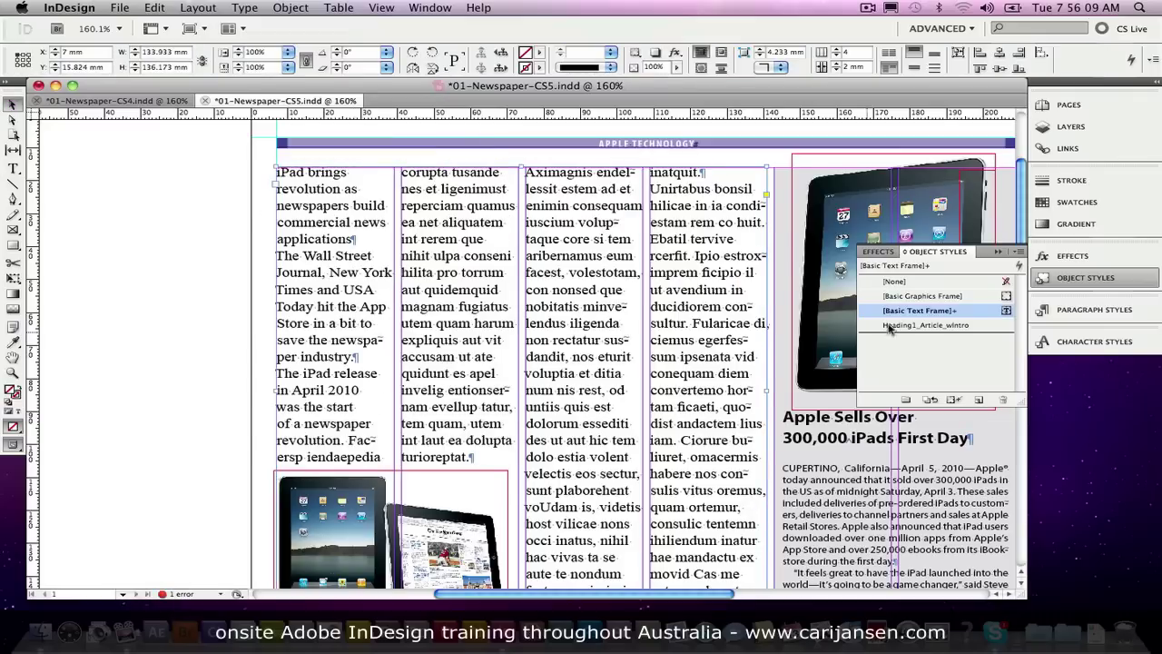
pyautogui.click(973, 326)
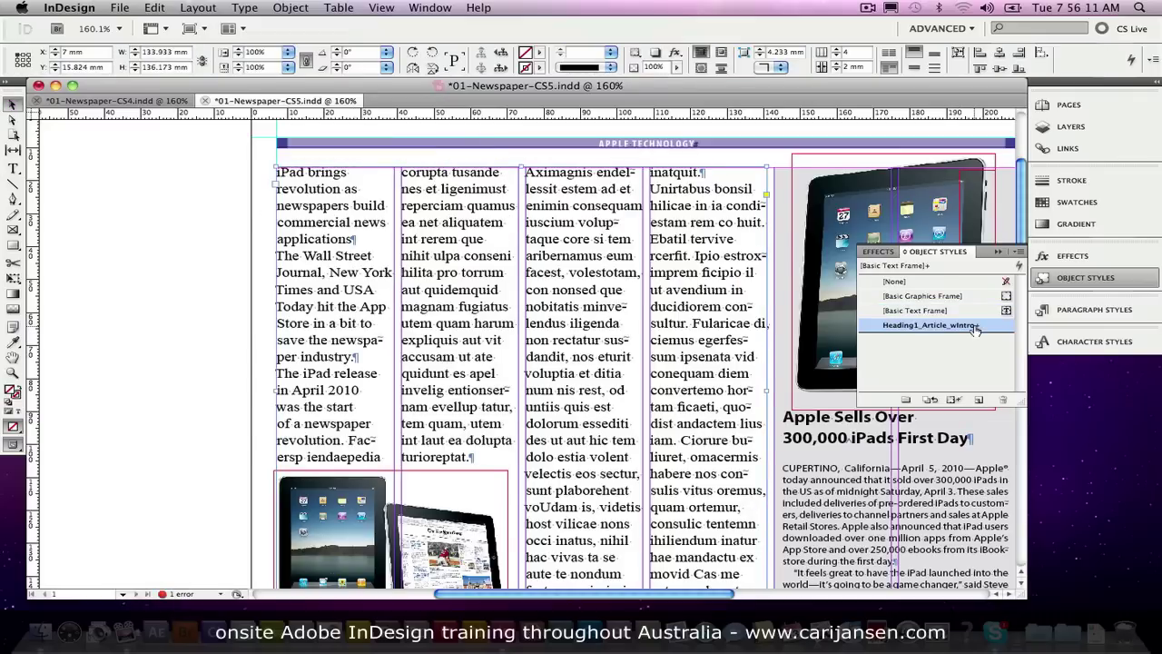